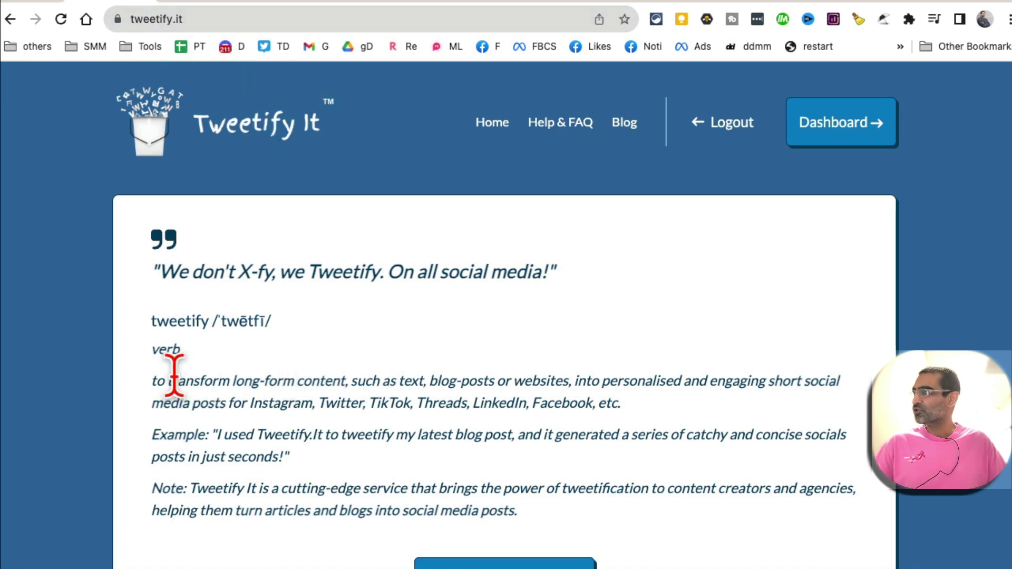
# Highlight part of the tweetify definition on Tweetify It's homepage
pyautogui.moveTo(174, 376); pyautogui.dragTo(382, 381)
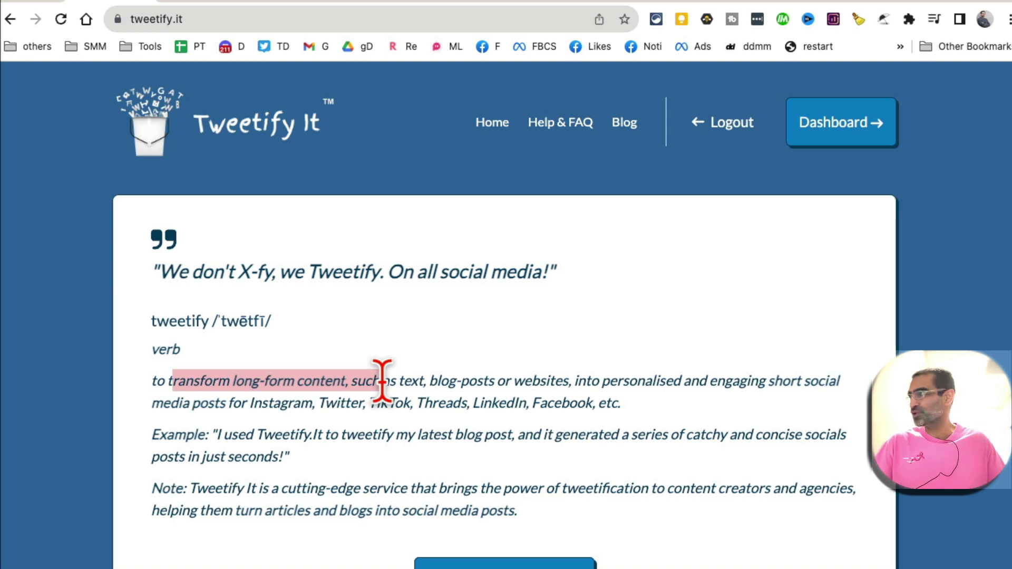
# Start a new conversion from the dashboard and paste the TikTok-updates article URL
pyautogui.click(842, 136)
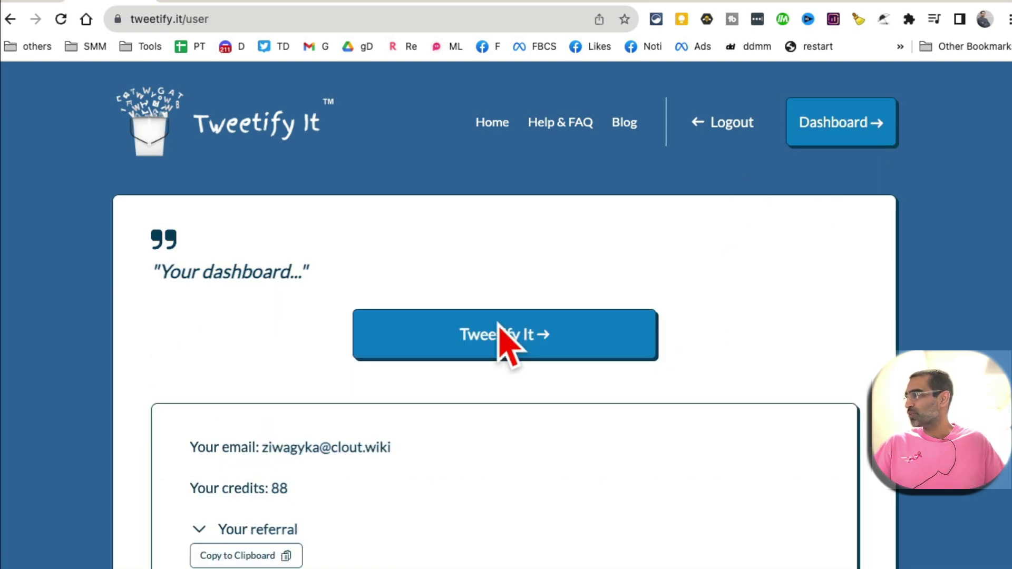
pyautogui.scroll(-2, 701, 334)
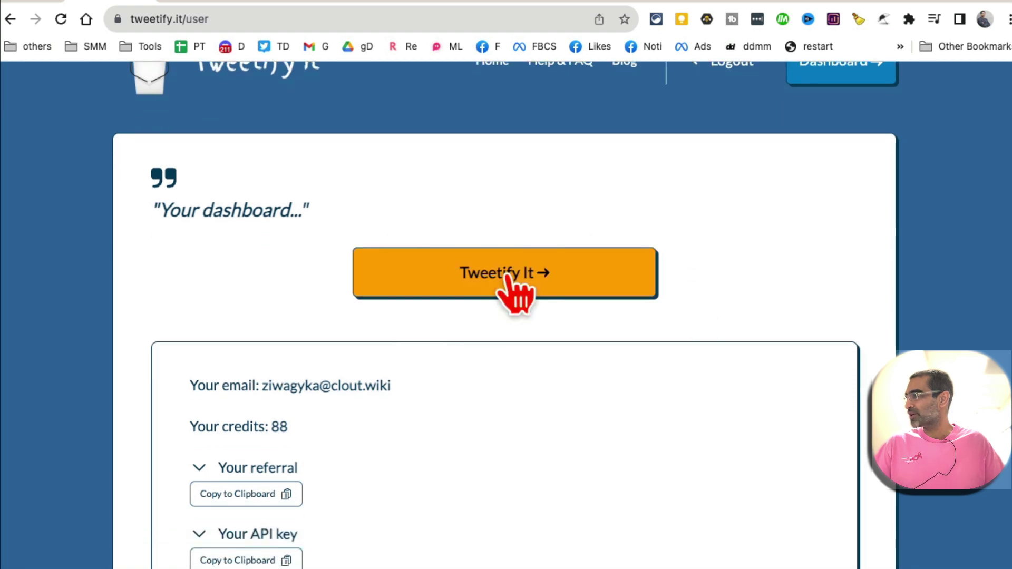
pyautogui.click(509, 277)
pyautogui.click(414, 355)
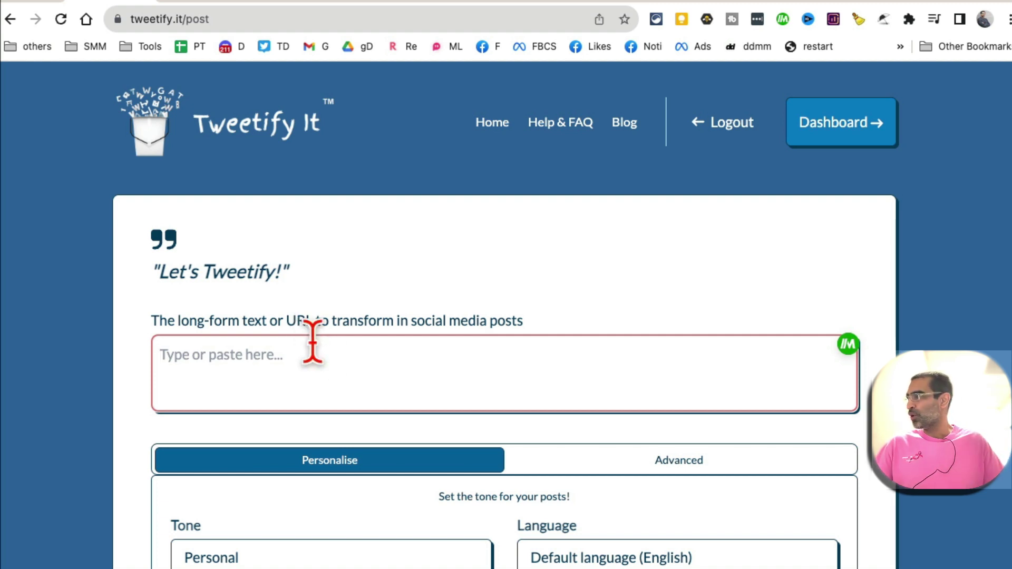
pyautogui.write('https://www.socialmediaexaminer.com/tiktok-updates-marketers-need-to-know-about/')
pyautogui.tripleClick(594, 344)
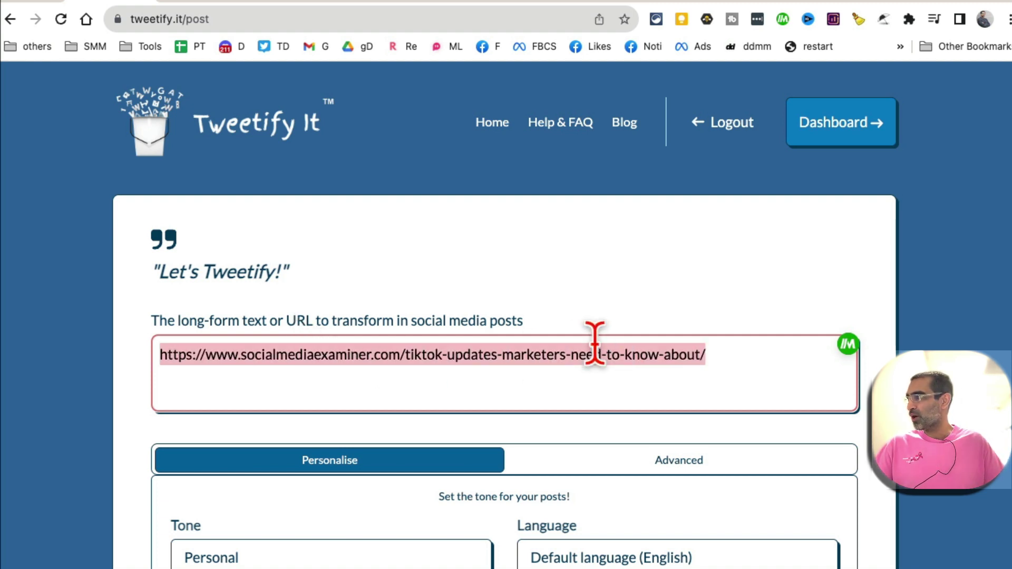
# Keep the Personal tone, always use emojis, and request 1 short post
pyautogui.scroll(-5, 486, 317)
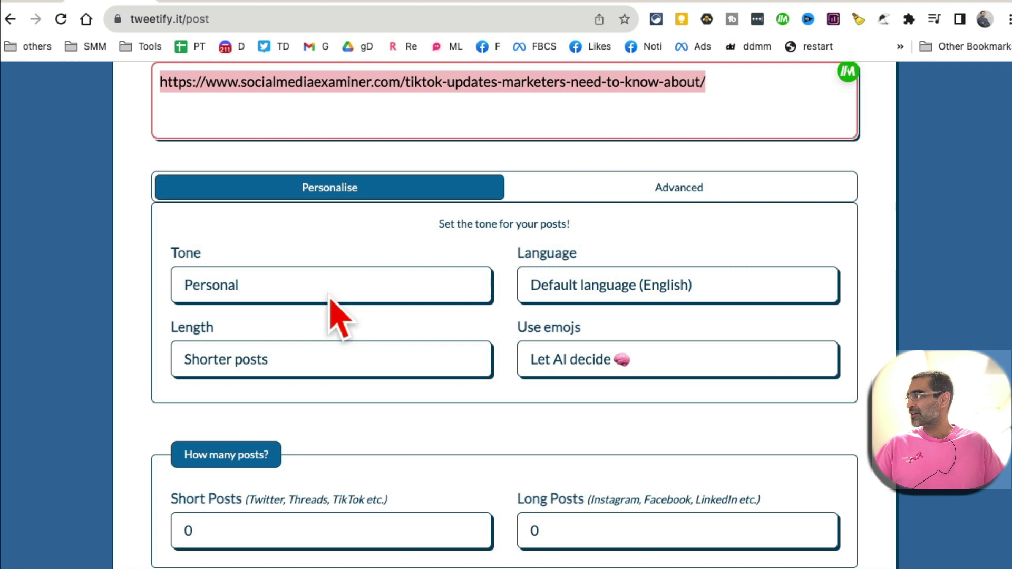
pyautogui.click(274, 285)
pyautogui.click(260, 285)
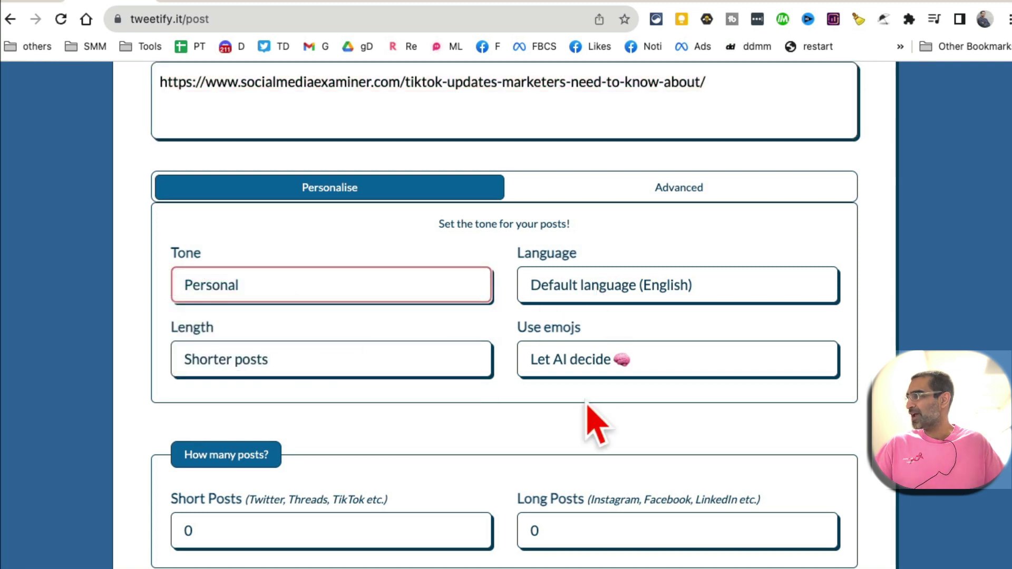
pyautogui.click(590, 365)
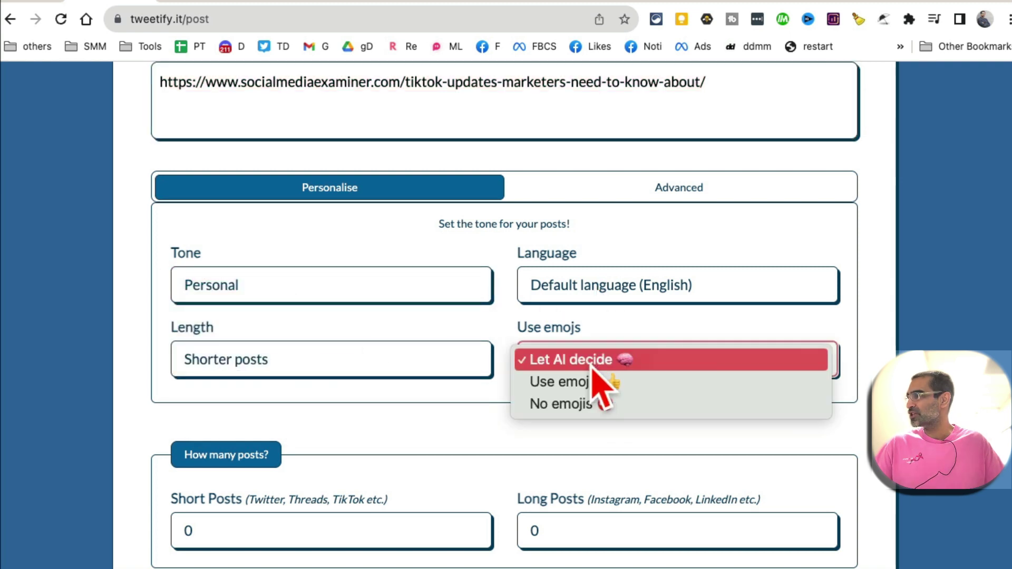
pyautogui.click(684, 389)
pyautogui.scroll(-5, 566, 429)
pyautogui.click(287, 219)
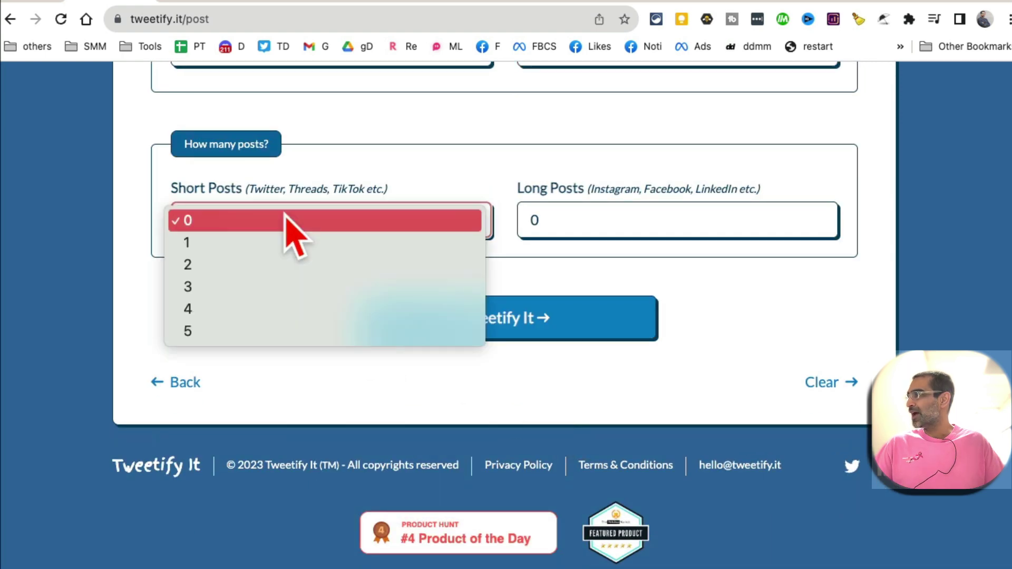
pyautogui.click(273, 243)
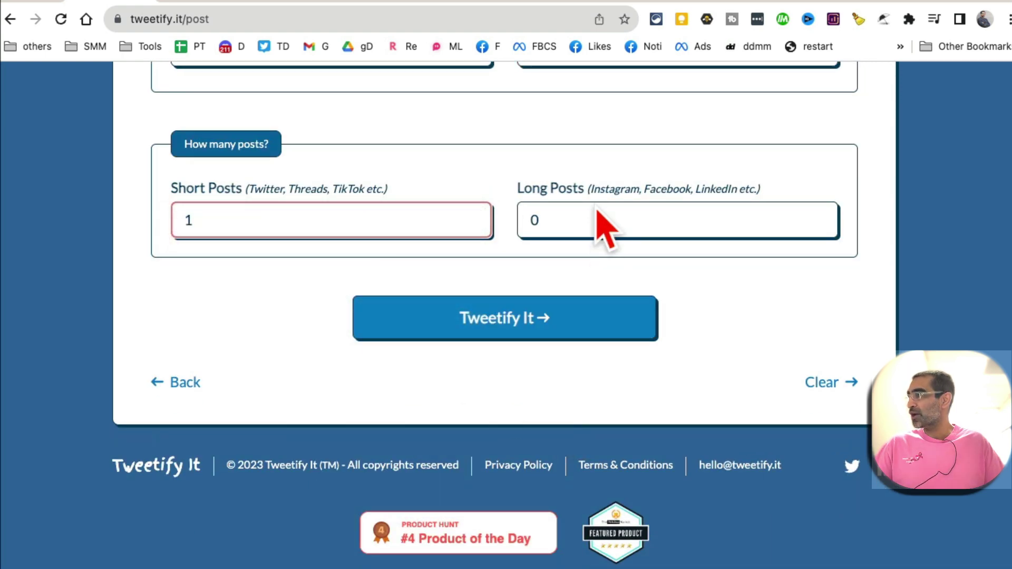
# Generate the short post from the TikTok-updates article and bring it into view
pyautogui.click(512, 321)
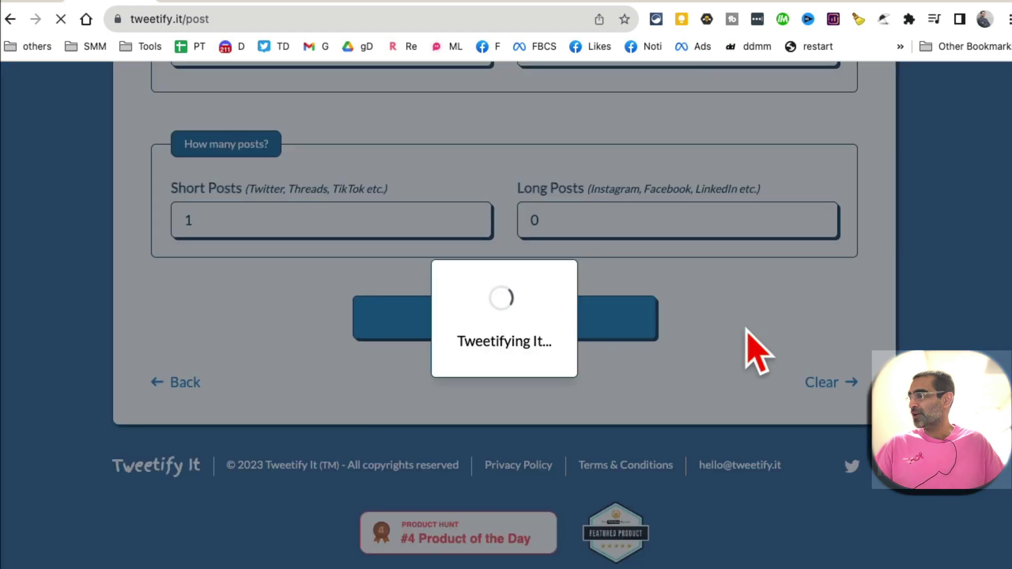
pyautogui.scroll(2, 757, 353)
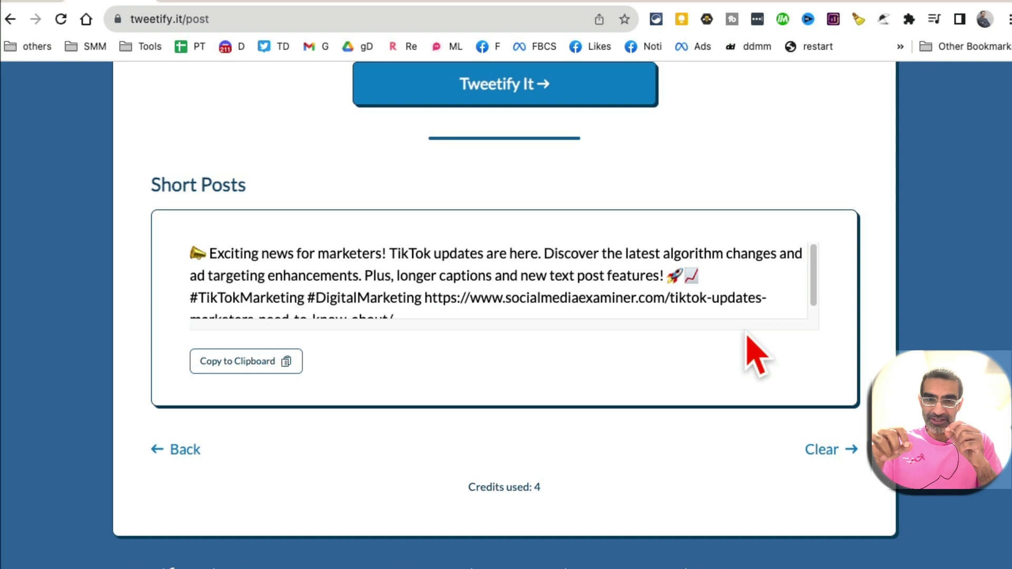
pyautogui.click(810, 308)
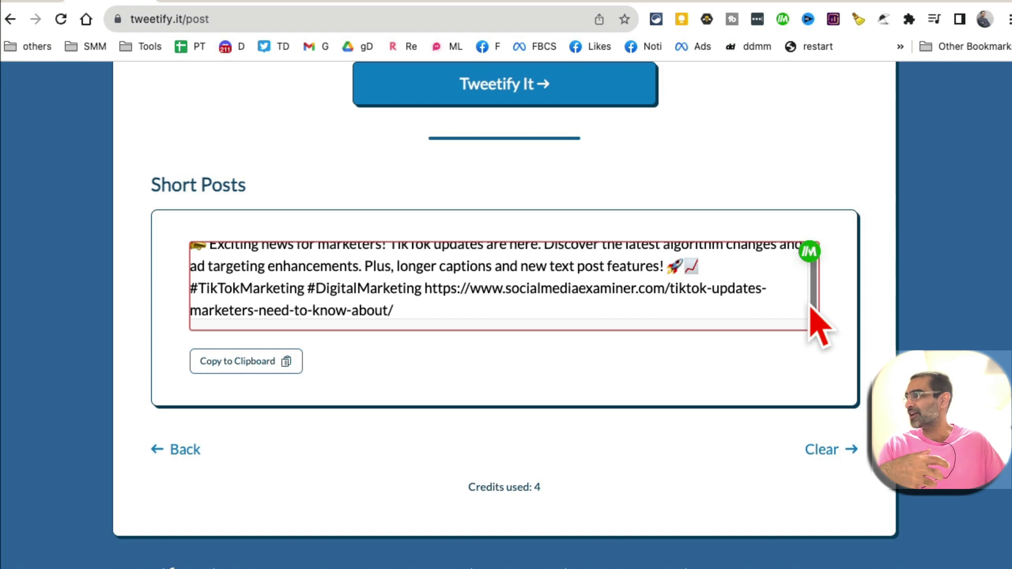
pyautogui.scroll(1, 812, 311)
# Review the generated TikTok-marketing post, copy it to the clipboard, and go to Wilowrid
pyautogui.moveTo(327, 276); pyautogui.dragTo(488, 300)
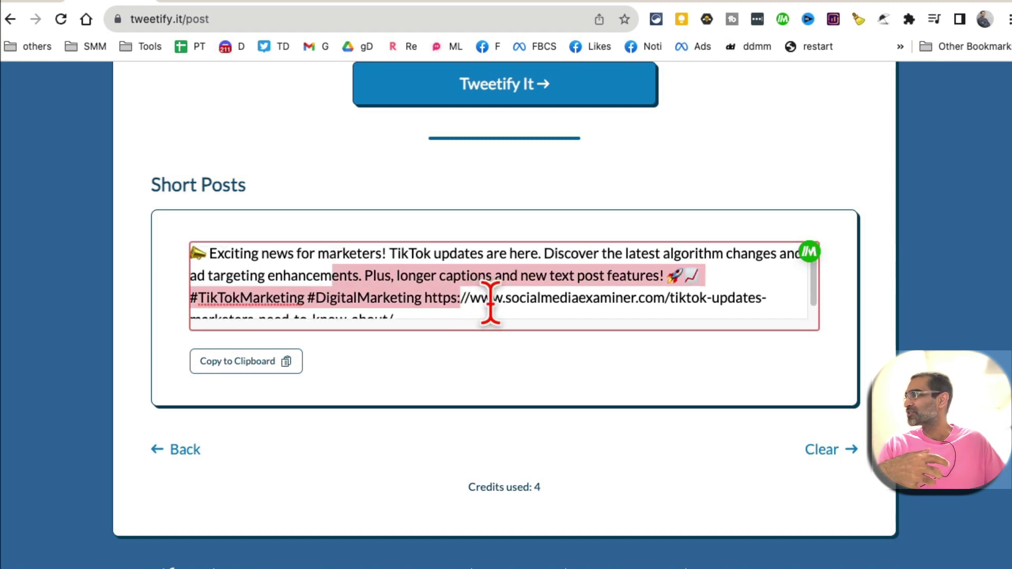
pyautogui.click(504, 303)
pyautogui.tripleClick(504, 303)
pyautogui.click(454, 275)
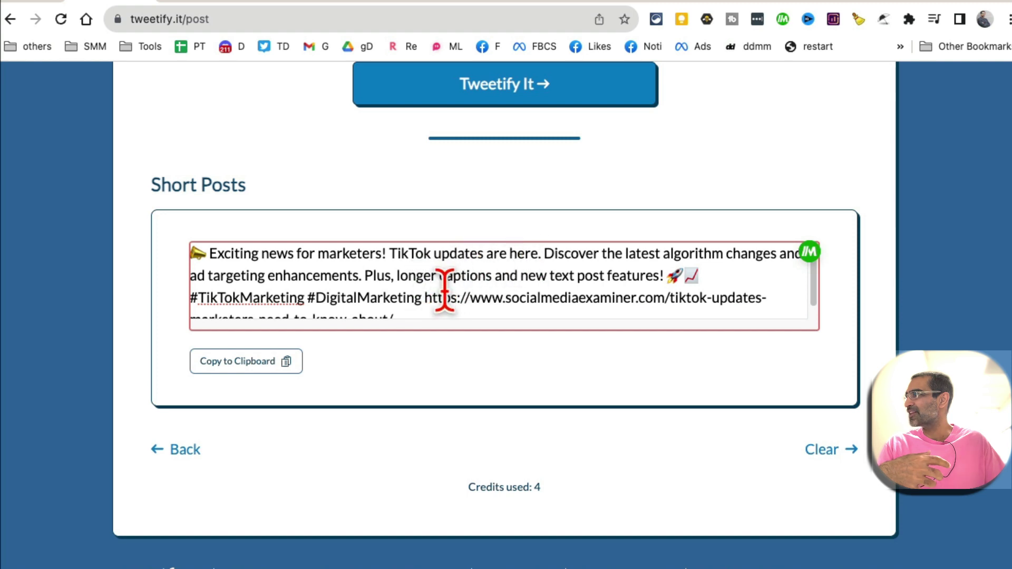
pyautogui.moveTo(434, 298); pyautogui.dragTo(594, 308)
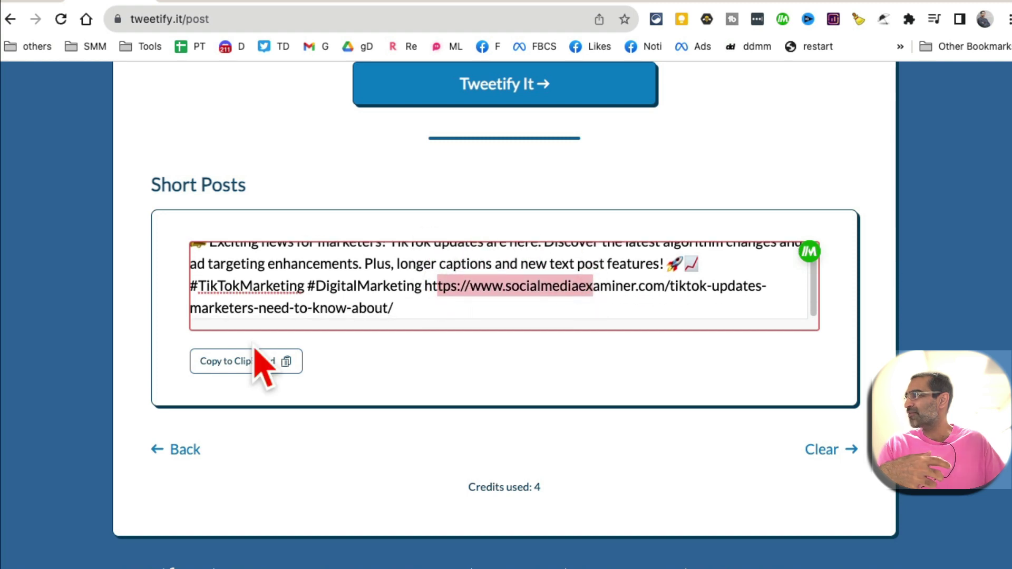
pyautogui.click(247, 363)
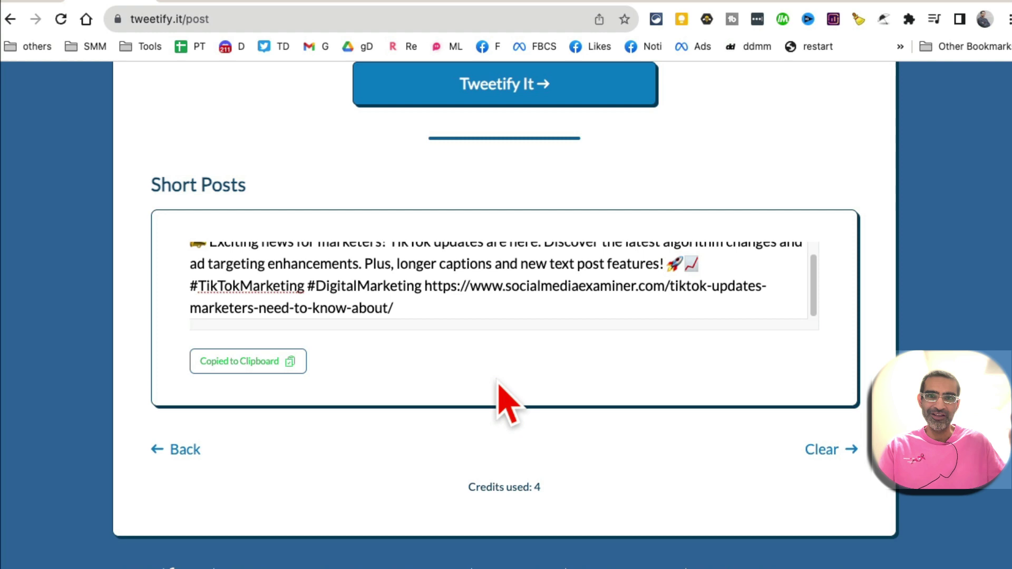
pyautogui.click(198, 2)
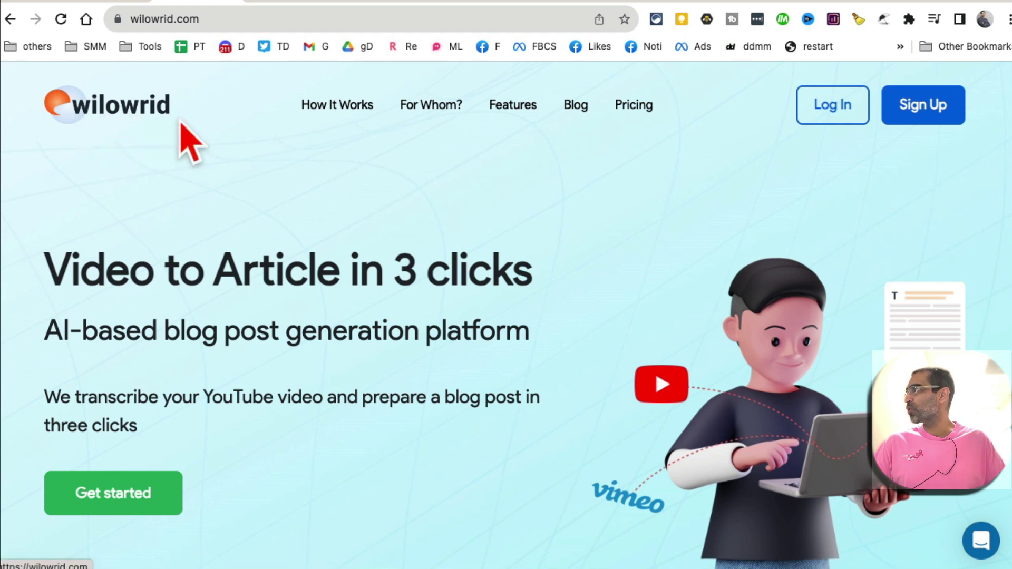
# Highlight the 'Video to Article in 3 clicks' headline words and the subheading on Wilowrid's homepage
pyautogui.moveTo(47, 270); pyautogui.dragTo(399, 274)
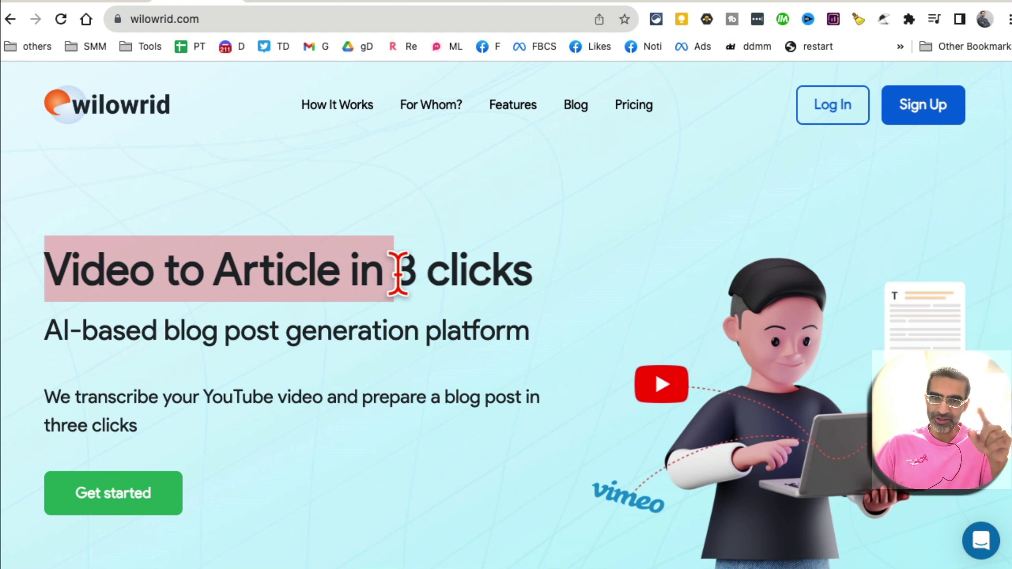
pyautogui.doubleClick(119, 279)
pyautogui.doubleClick(286, 273)
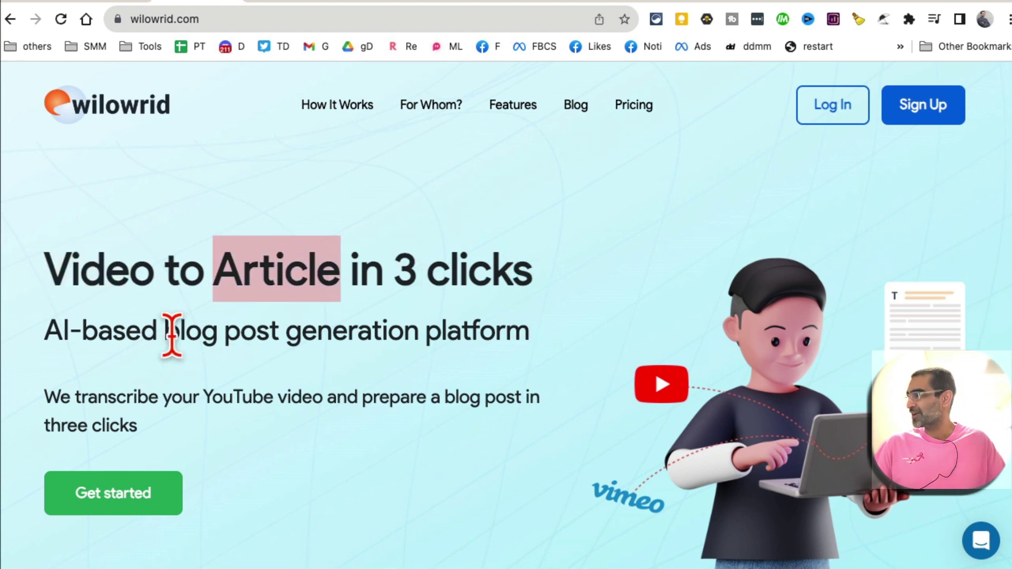
pyautogui.moveTo(126, 331); pyautogui.dragTo(376, 337)
pyautogui.moveTo(44, 330); pyautogui.dragTo(395, 330)
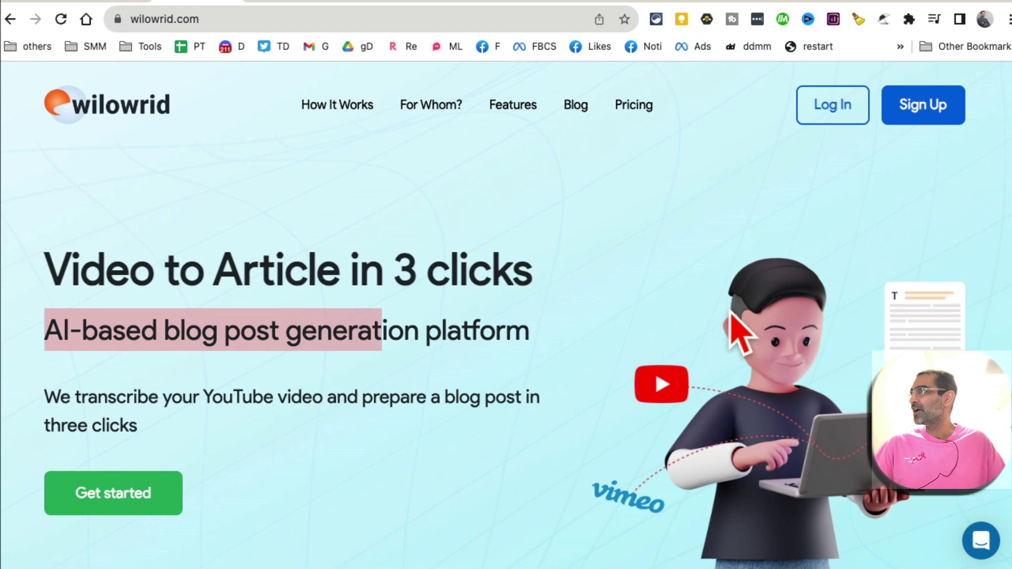
# Sign in to Wilowrid with the saved credentials and view the dashboard
pyautogui.click(785, 127)
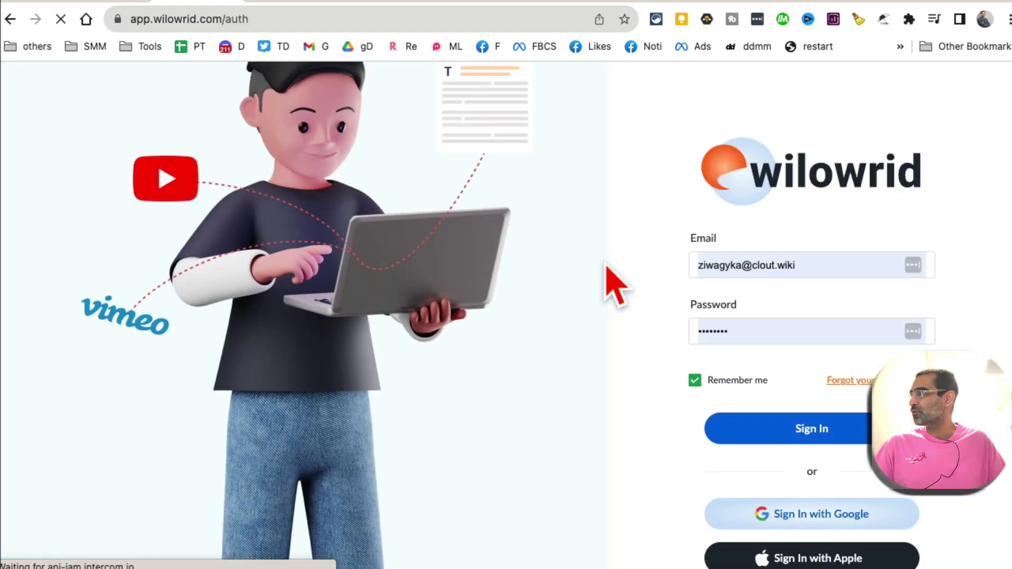
pyautogui.click(786, 428)
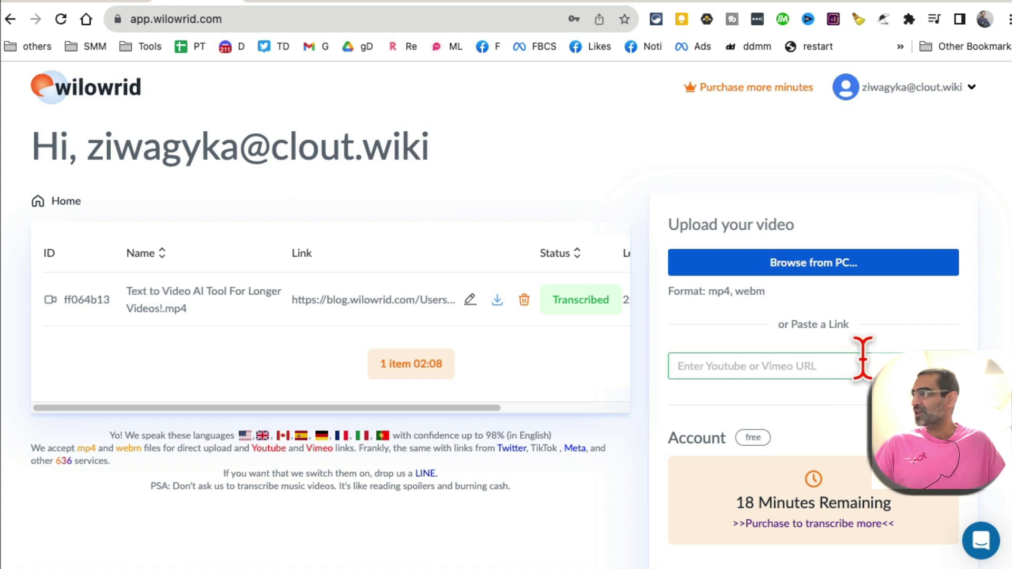
pyautogui.scroll(-3, 863, 350)
pyautogui.scroll(3, 863, 353)
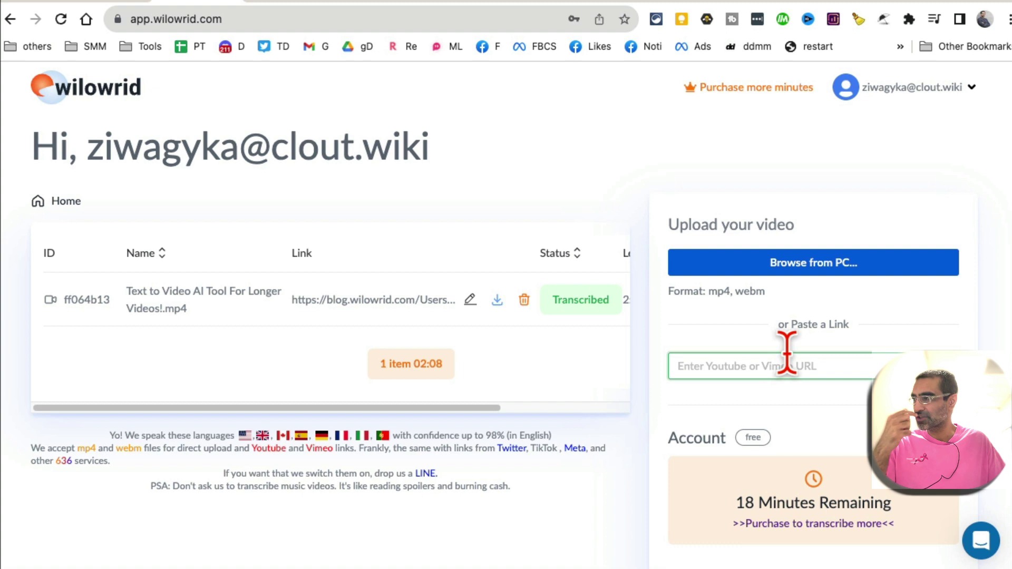
# Scroll the transcribed-video table sideways to review its columns
pyautogui.moveTo(495, 408); pyautogui.dragTo(613, 408)
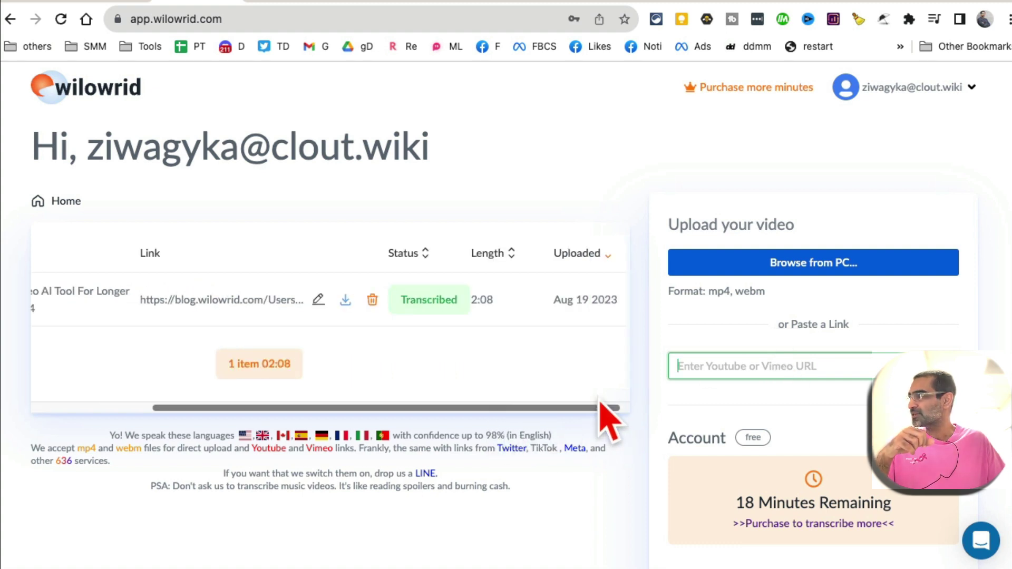
pyautogui.hscroll(-5, 264, 350)
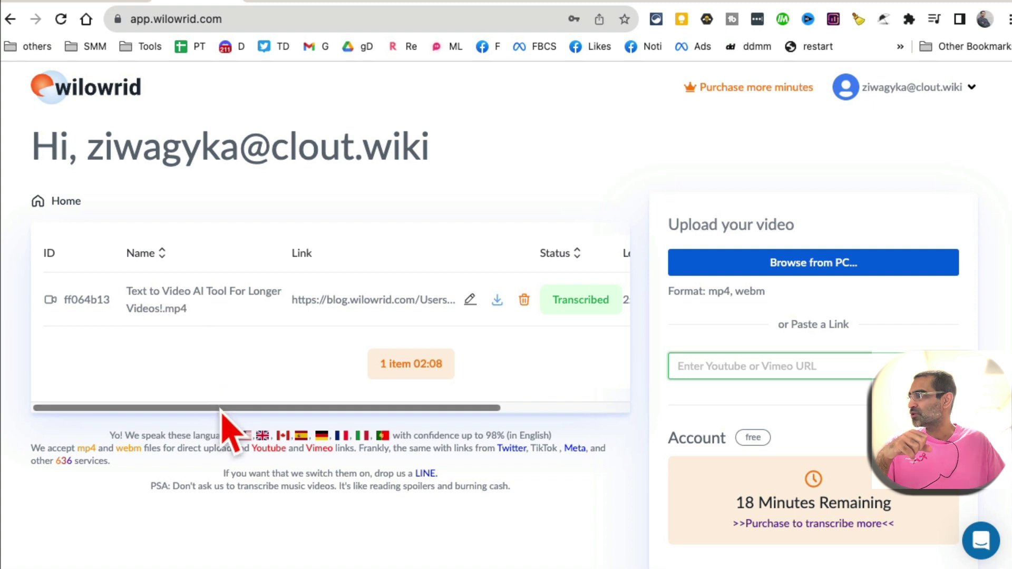
pyautogui.moveTo(228, 408); pyautogui.dragTo(347, 409)
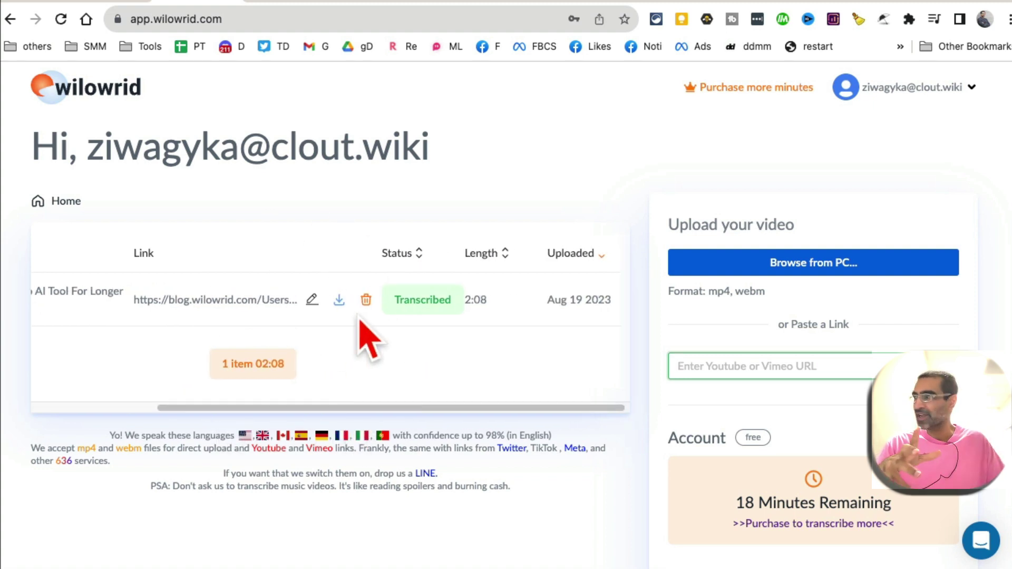
# Open the transcribed video's blog article and highlight its title
pyautogui.click(199, 305)
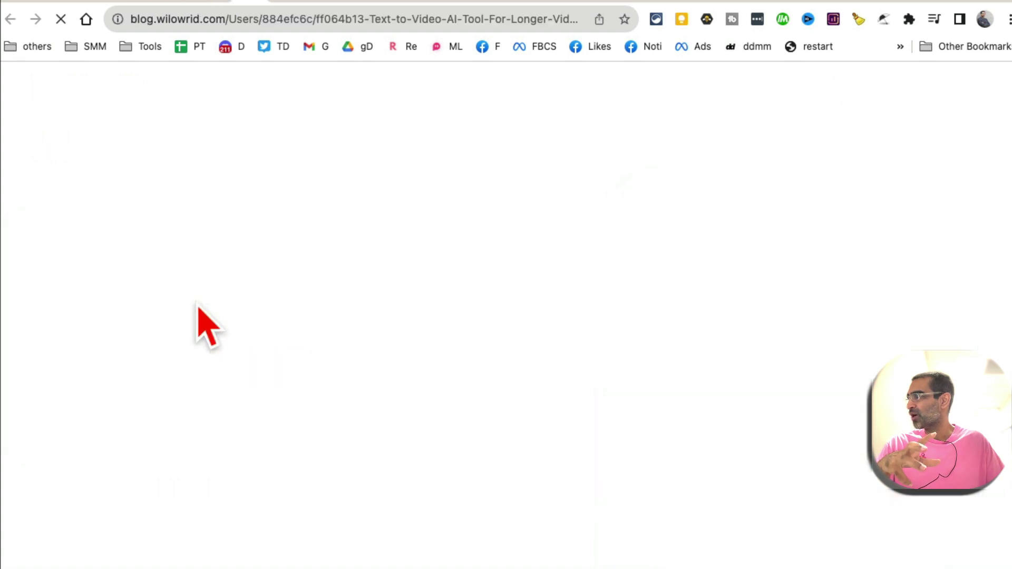
pyautogui.scroll(-3, 471, 311)
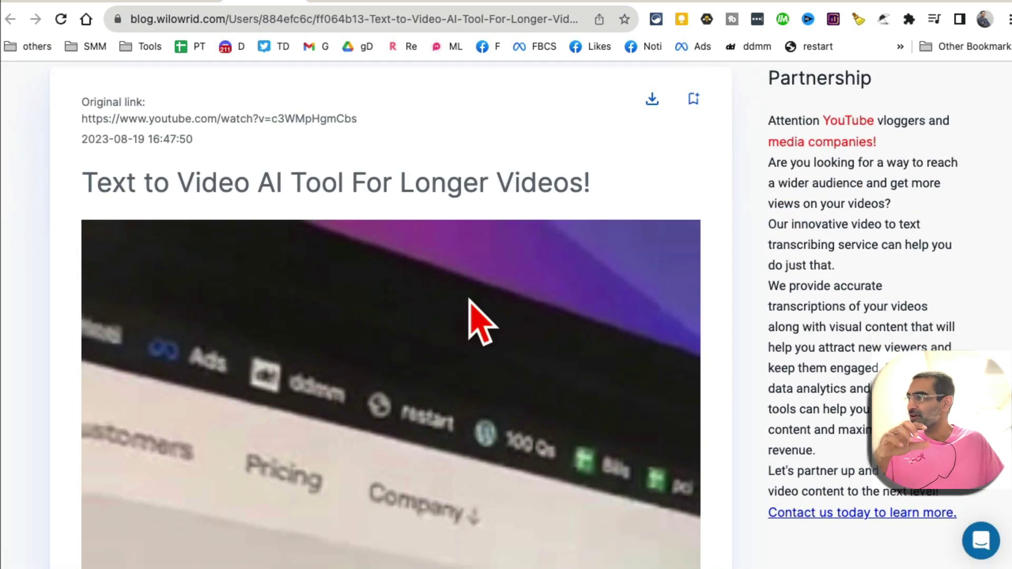
pyautogui.scroll(-3, 469, 299)
pyautogui.scroll(5, 469, 299)
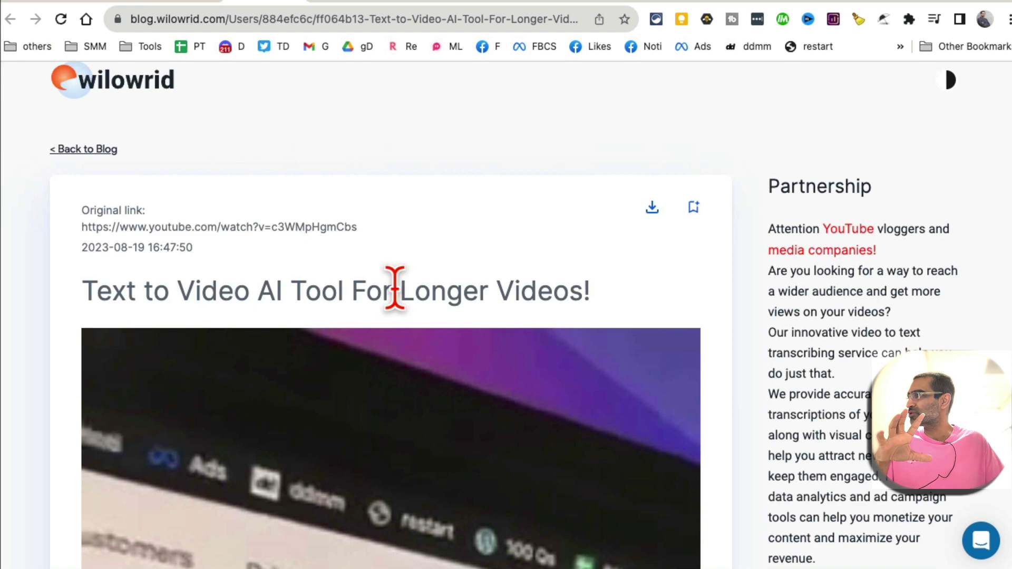
pyautogui.moveTo(83, 289); pyautogui.dragTo(606, 316)
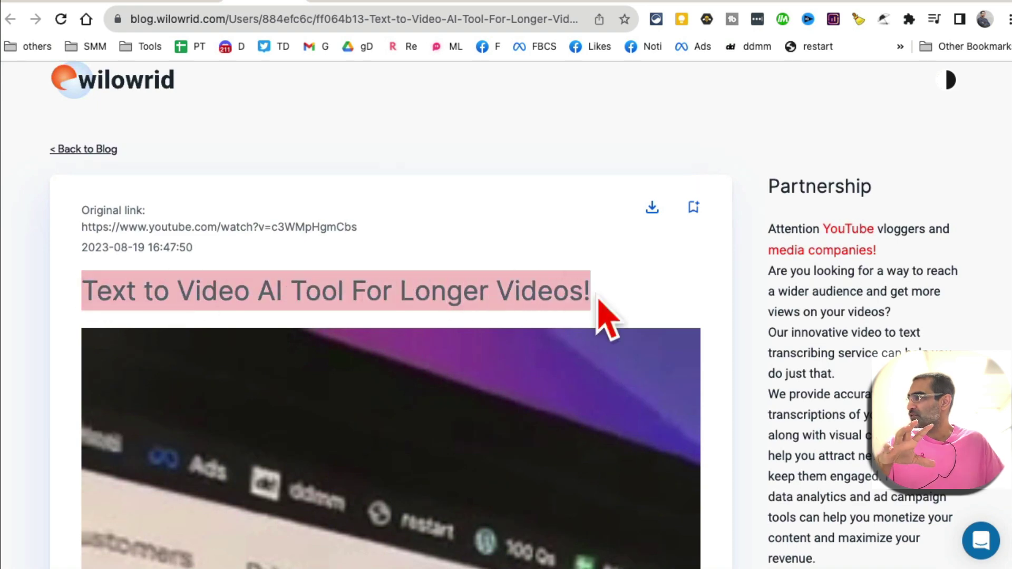
# Read the text-to-video article down to the footer, then move through the dashboard to AskVideo.ai
pyautogui.scroll(-10, 572, 333)
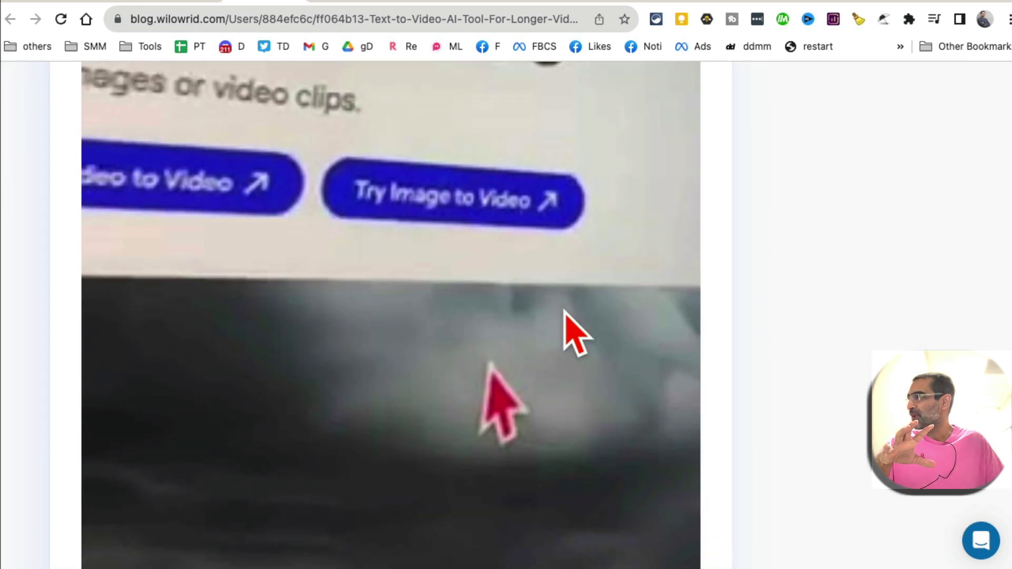
pyautogui.scroll(-8, 564, 311)
pyautogui.moveTo(206, 208); pyautogui.dragTo(436, 475)
pyautogui.scroll(-4, 435, 473)
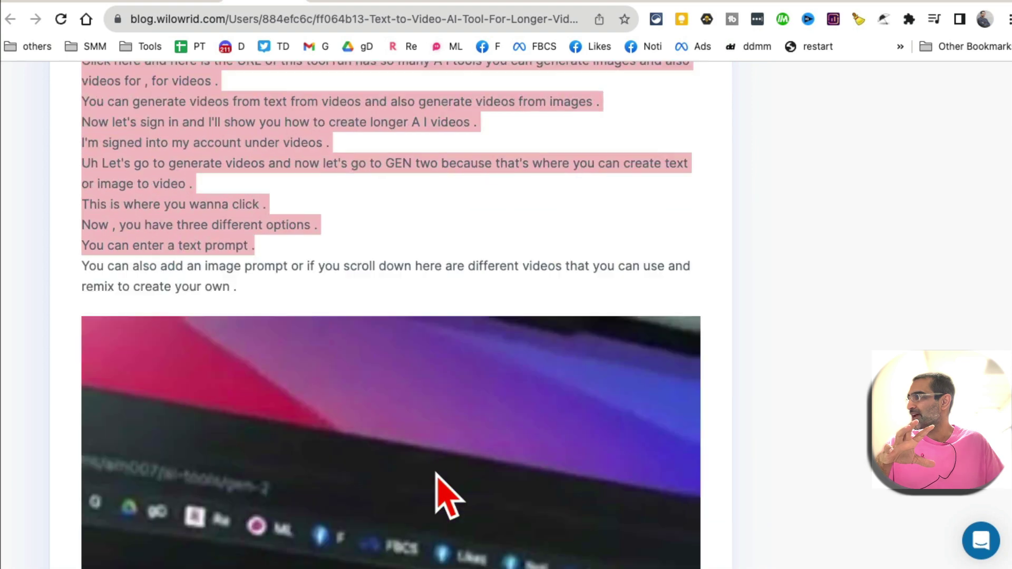
pyautogui.scroll(-15, 436, 473)
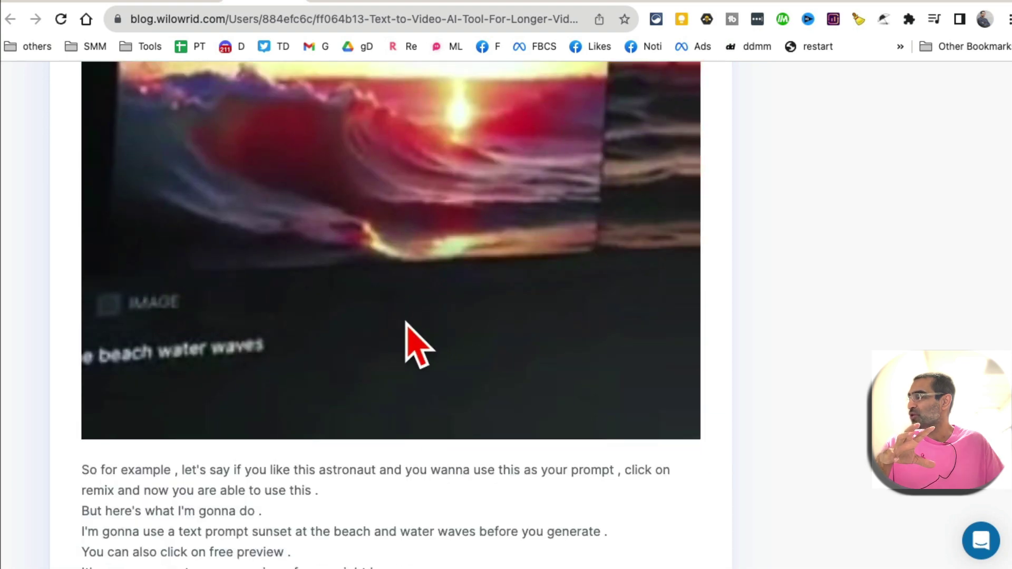
pyautogui.scroll(-10, 404, 338)
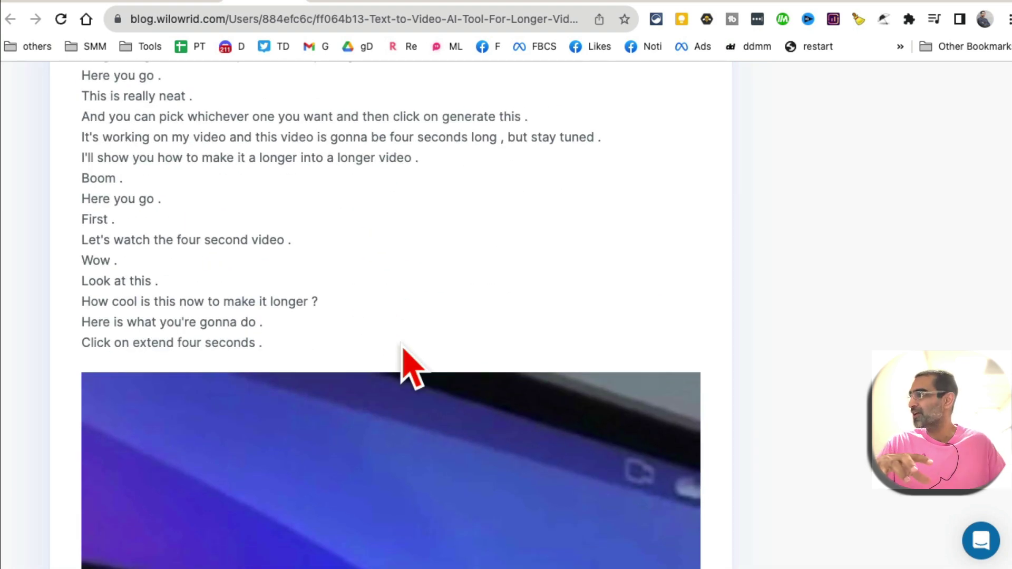
pyautogui.scroll(-6, 406, 363)
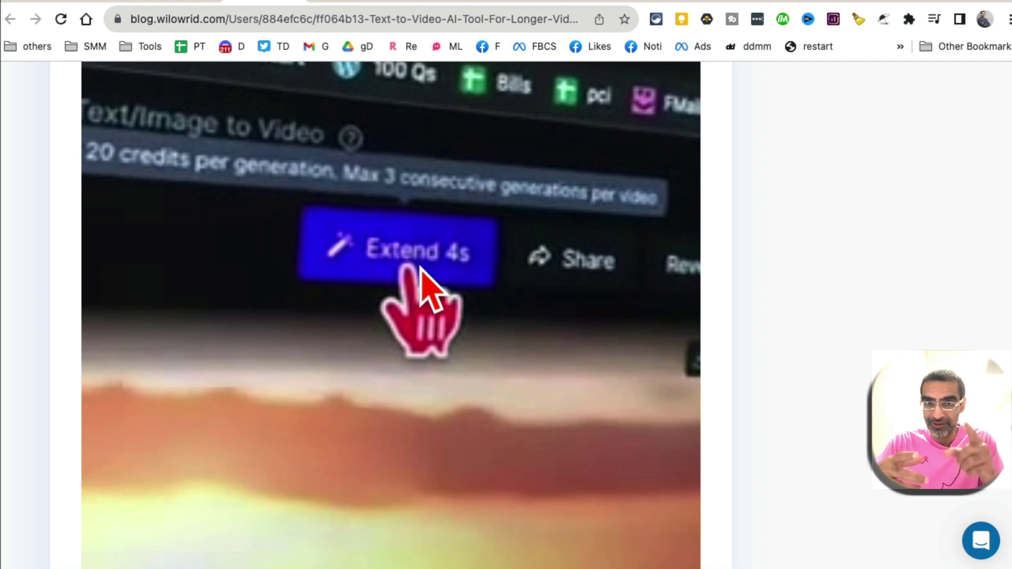
pyautogui.scroll(-5, 420, 267)
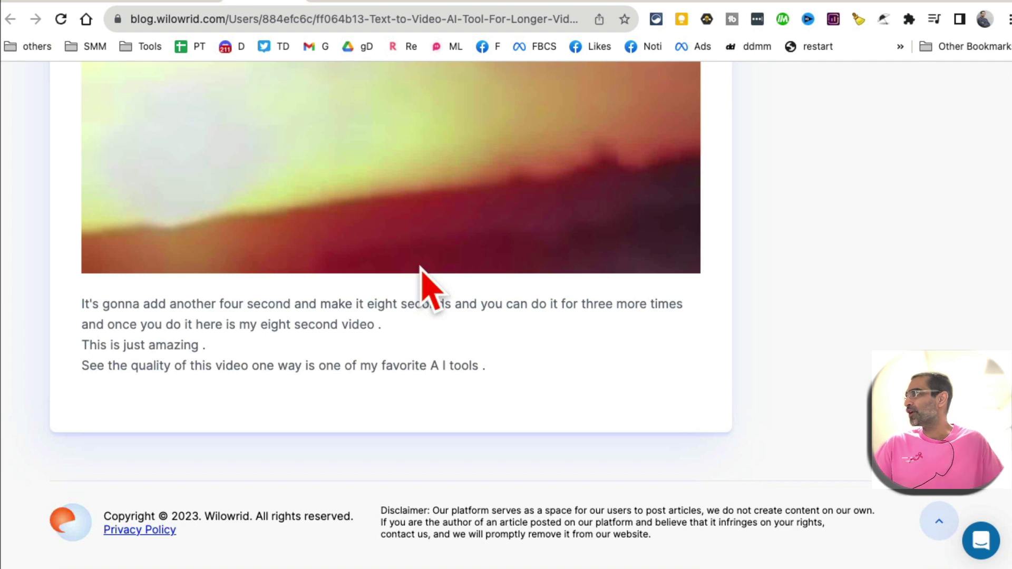
pyautogui.scroll(10, 420, 285)
pyautogui.click(197, 2)
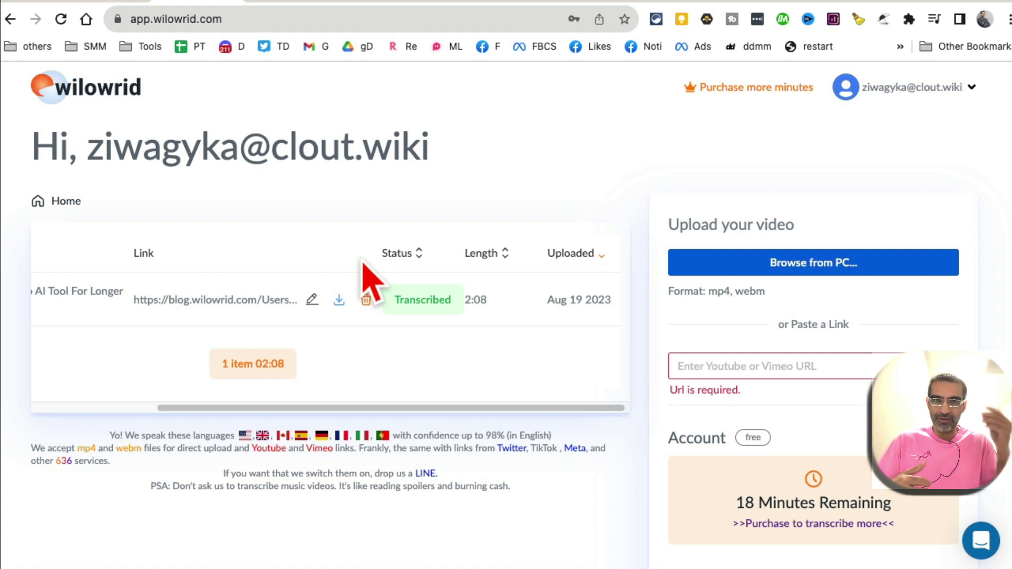
pyautogui.click(289, 2)
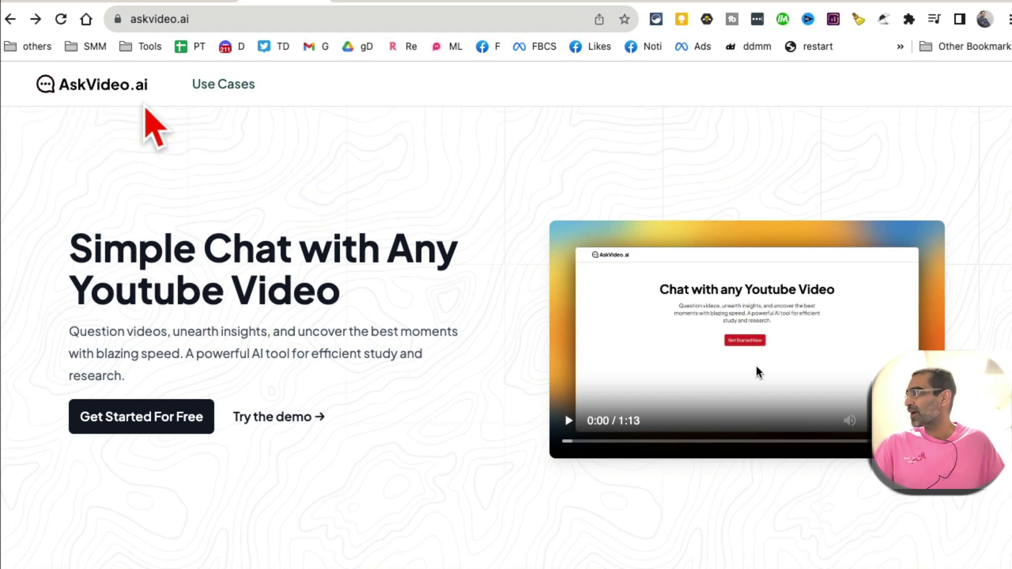
# Open the demo YouTube-video chat and send 'how are you' to the chatbot
pyautogui.moveTo(153, 259); pyautogui.dragTo(333, 260)
pyautogui.click(373, 339)
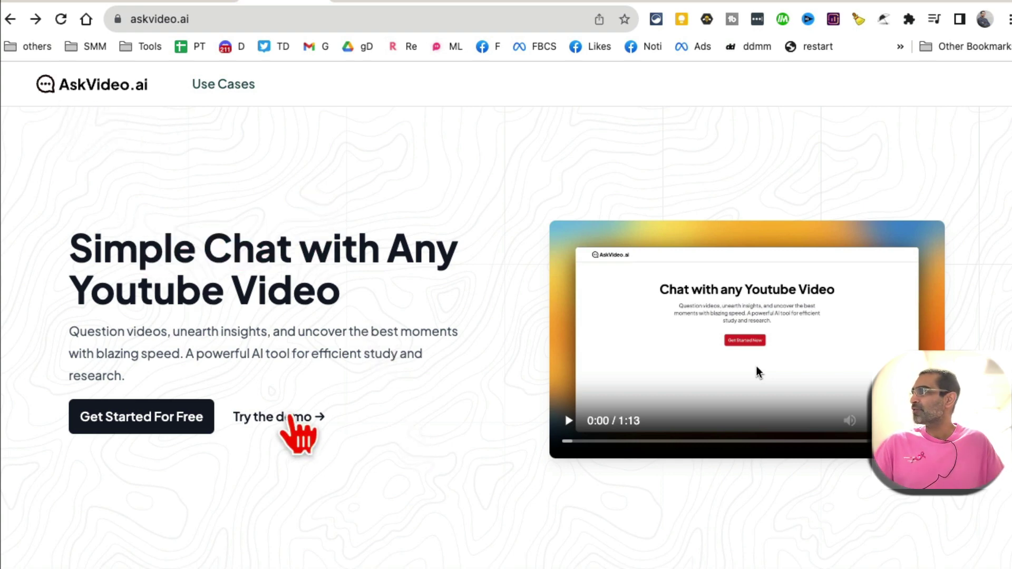
pyautogui.click(290, 416)
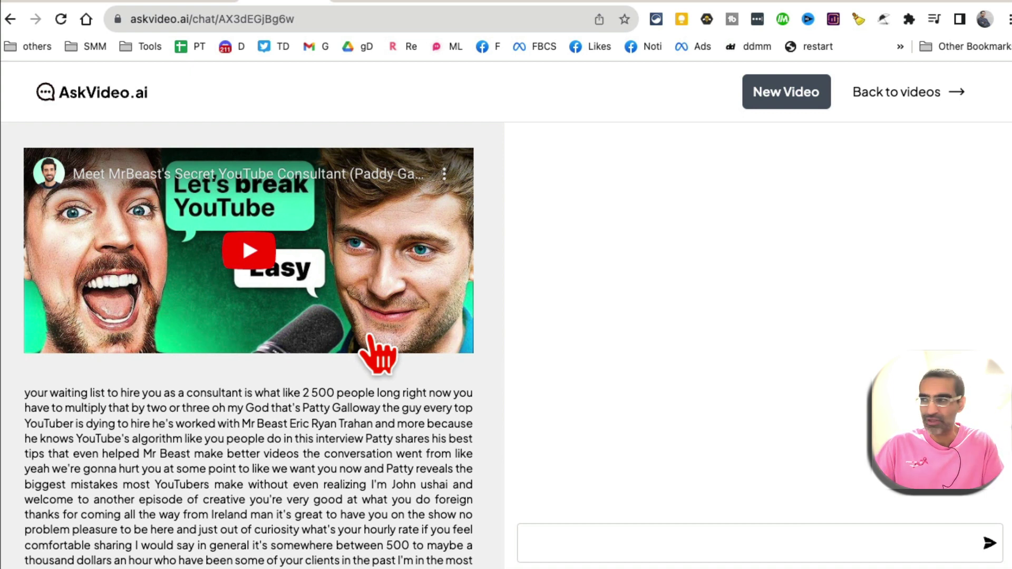
pyautogui.click(589, 544)
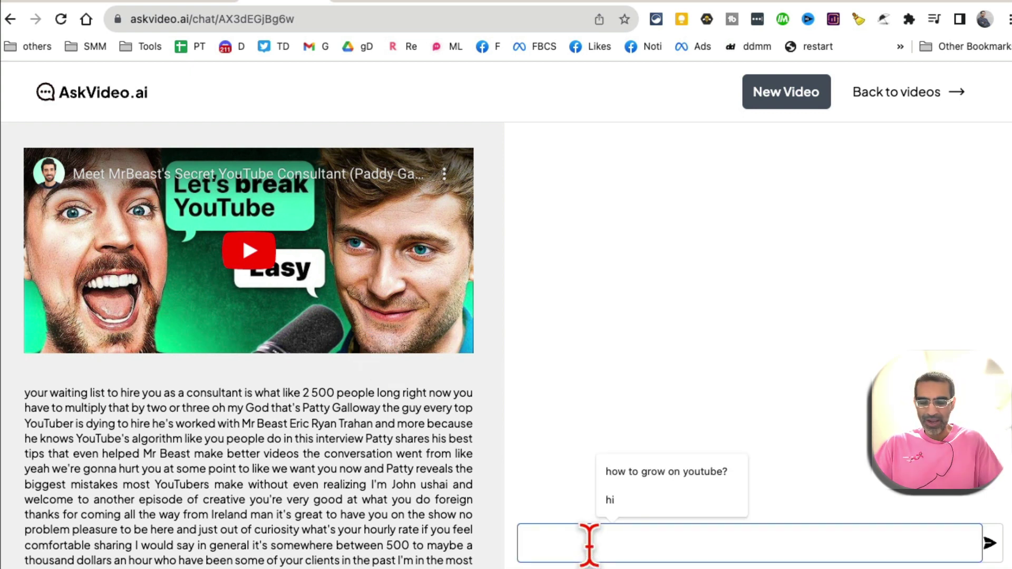
pyautogui.press('Escape')
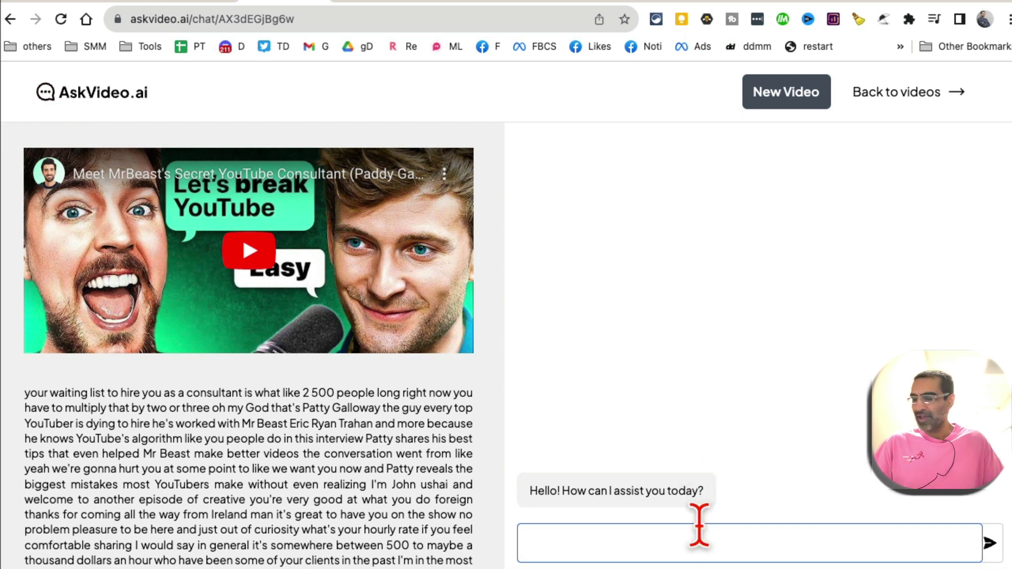
pyautogui.write('how are you')
pyautogui.press('Return')
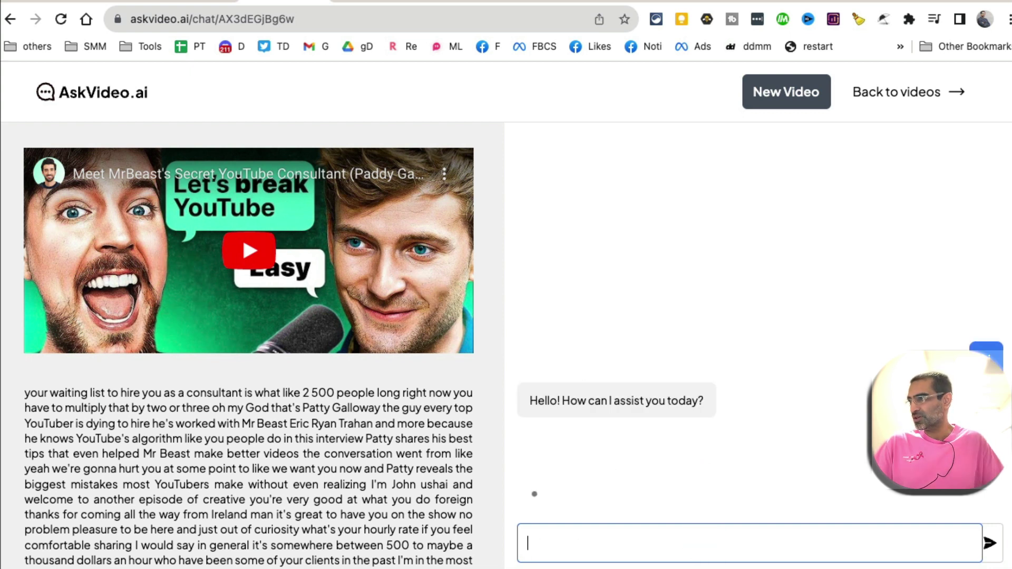
# Ask the chatbot the saved question 'how to grow on youtube?', sending it twice
pyautogui.click(684, 543)
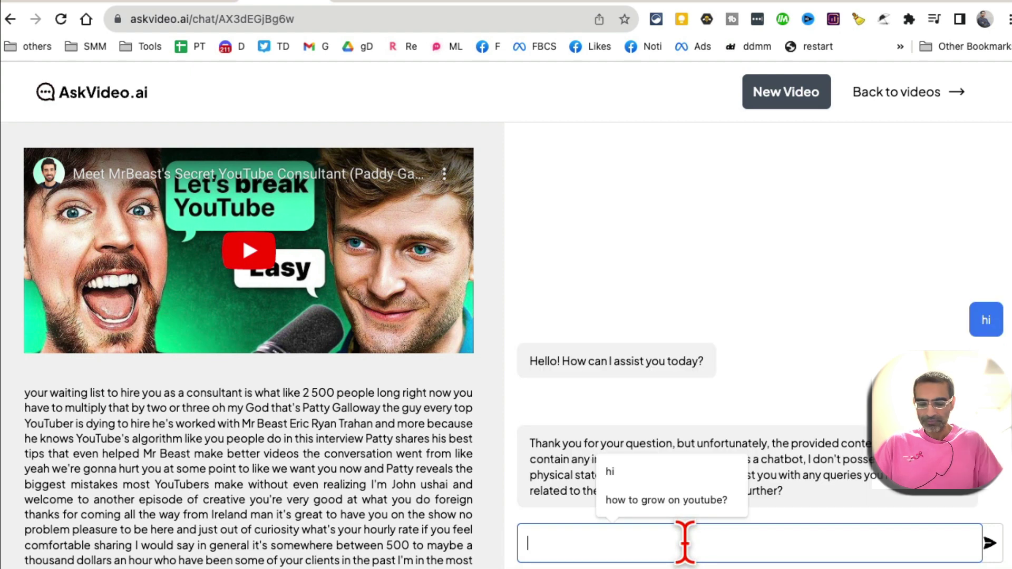
pyautogui.click(679, 498)
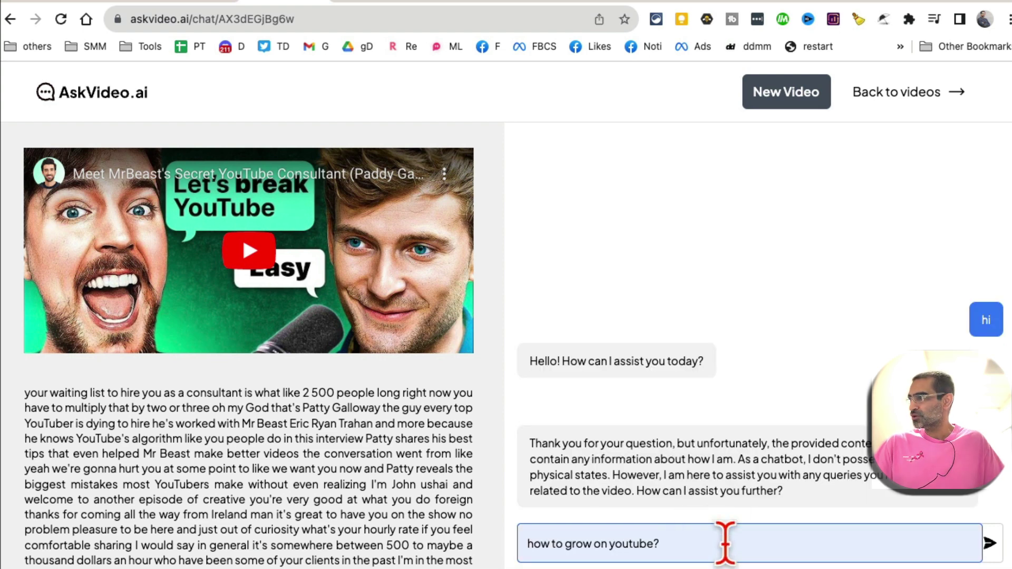
pyautogui.press('Return')
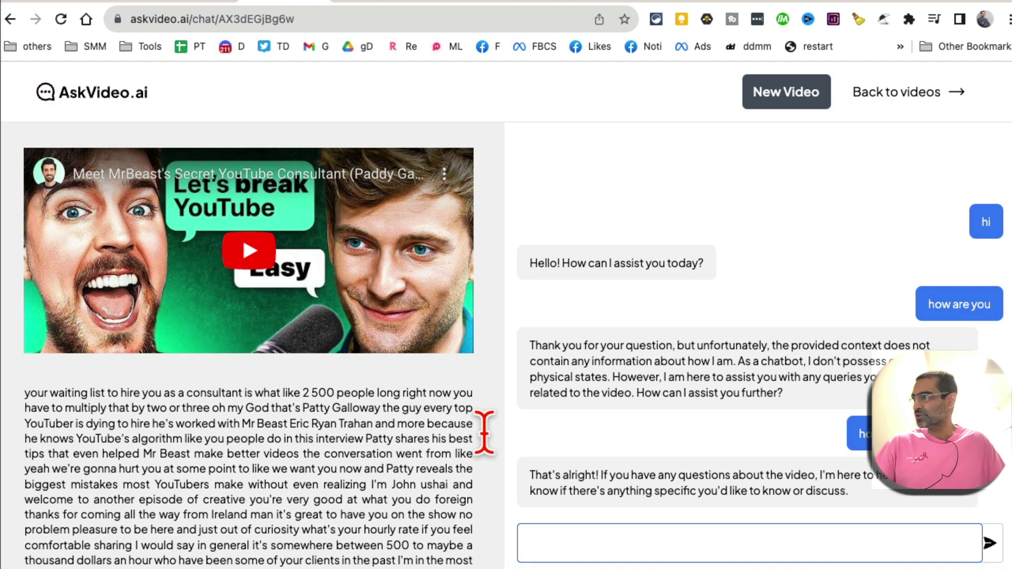
pyautogui.click(782, 543)
pyautogui.click(641, 501)
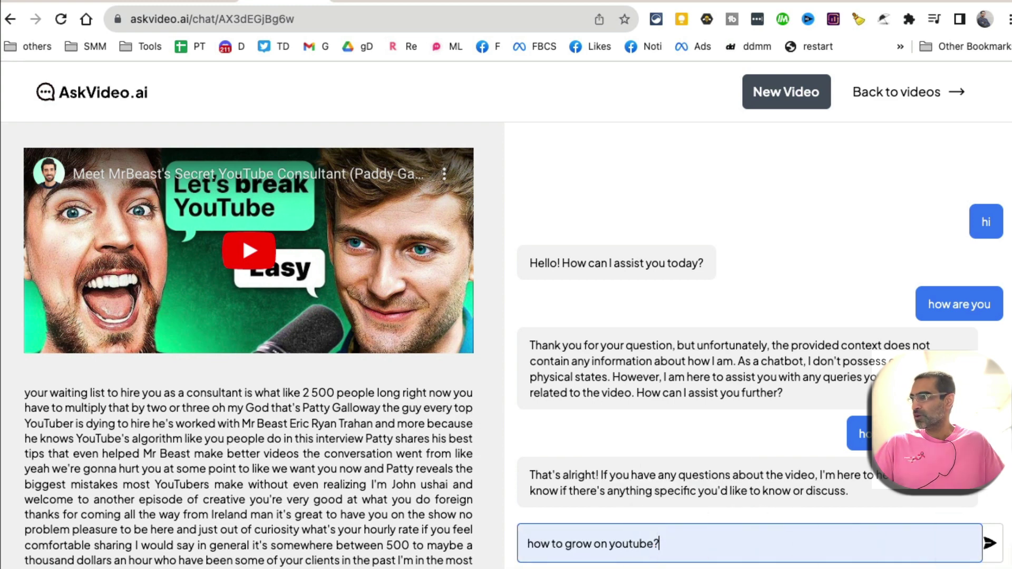
pyautogui.press('Return')
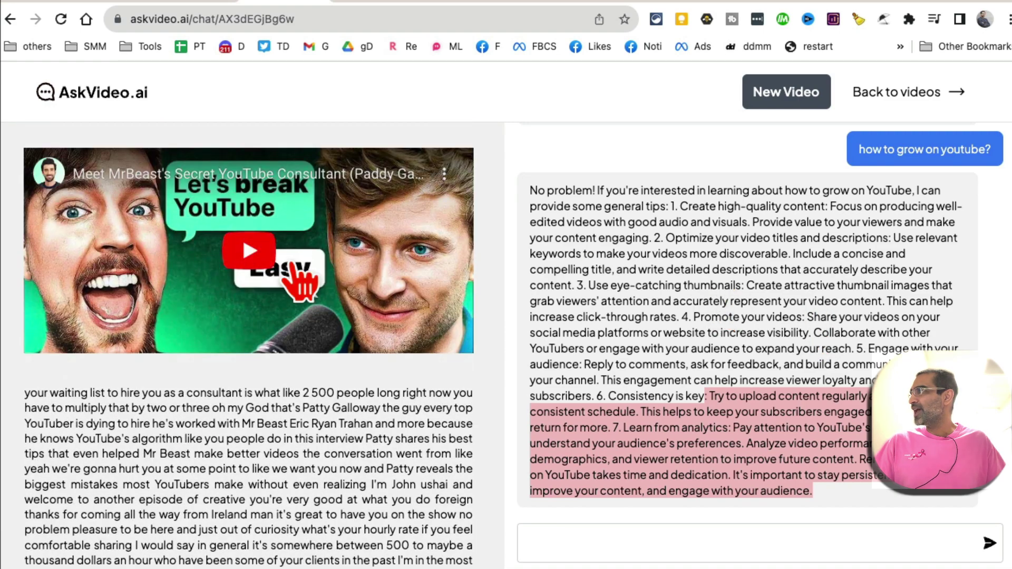
# After revisiting AskVideo.ai's home, load Virtual Staging AI's home page without 'free-content/free' in the URL
pyautogui.click(88, 98)
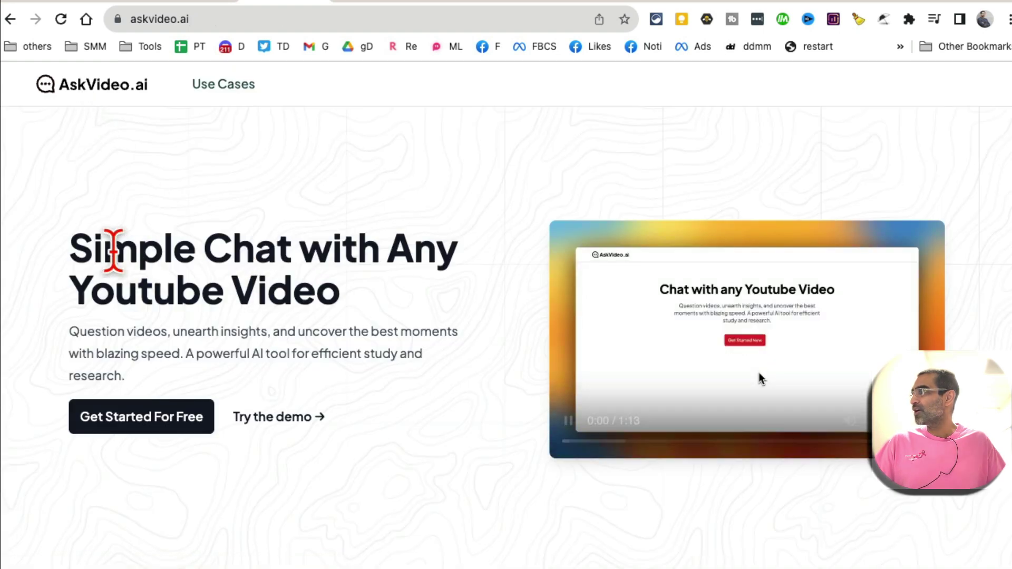
pyautogui.moveTo(94, 248); pyautogui.dragTo(343, 295)
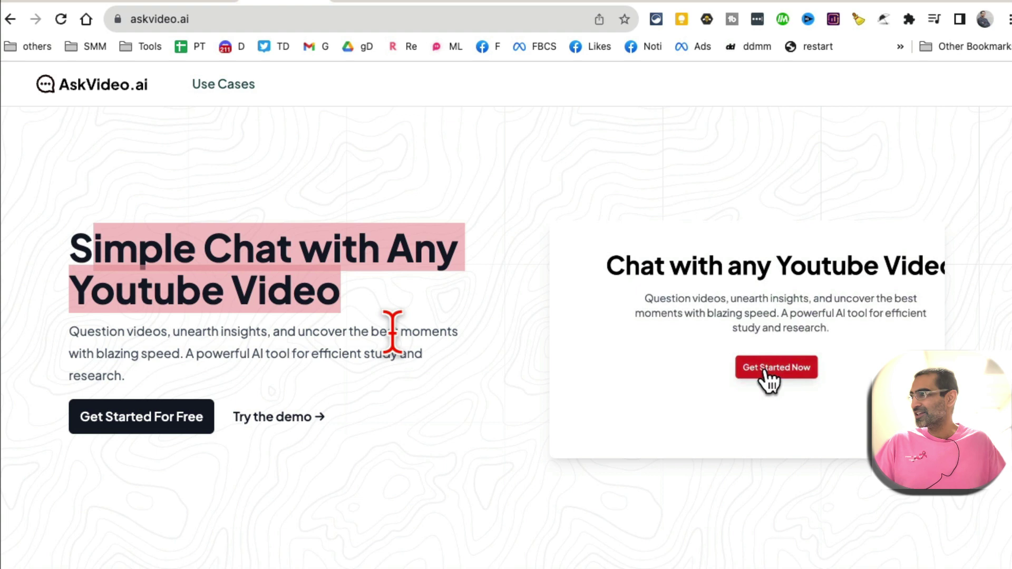
pyautogui.click(355, 3)
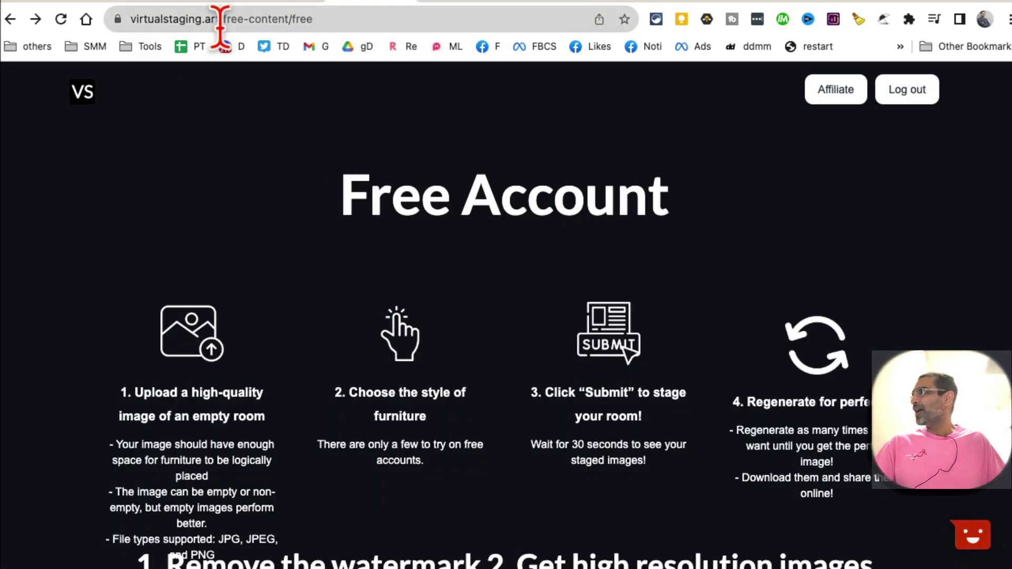
pyautogui.moveTo(221, 20); pyautogui.dragTo(411, 21)
pyautogui.press('BackSpace')
pyautogui.press('Return')
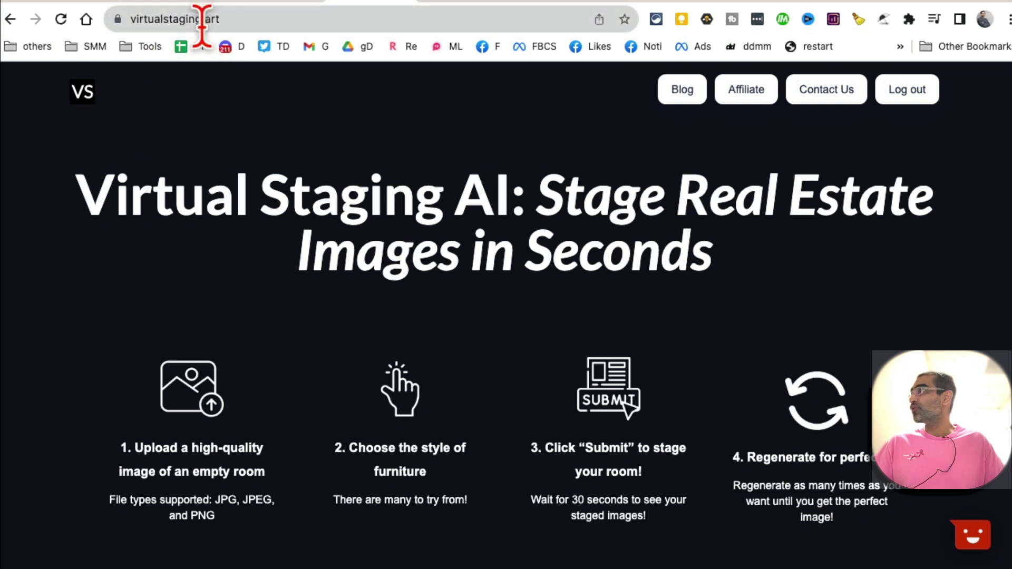
pyautogui.click(239, 21)
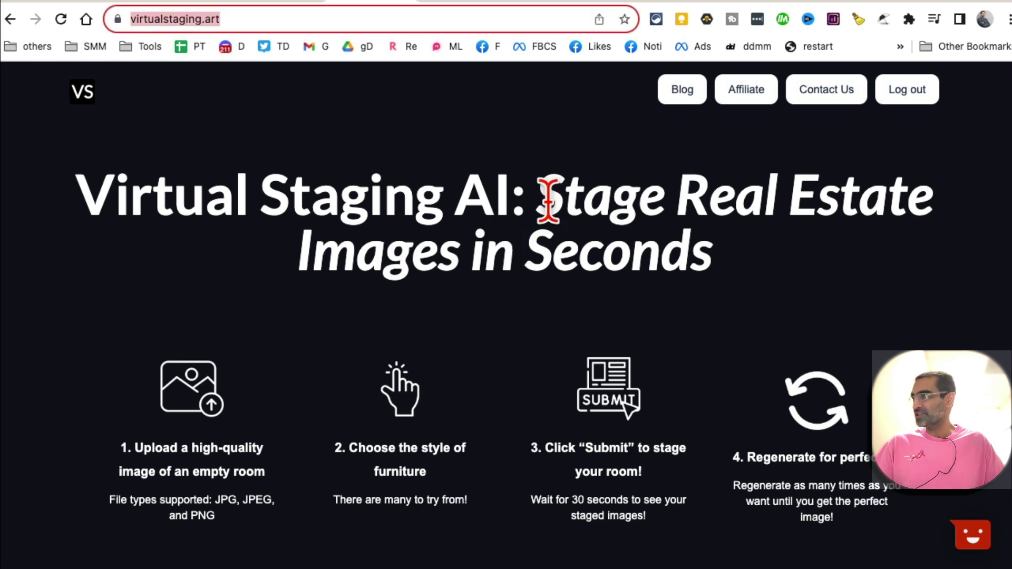
# Highlight the 'Stage Real Estate Images in Seconds' tagline and scroll through the steps and examples
pyautogui.moveTo(548, 200); pyautogui.dragTo(783, 244)
pyautogui.click(785, 277)
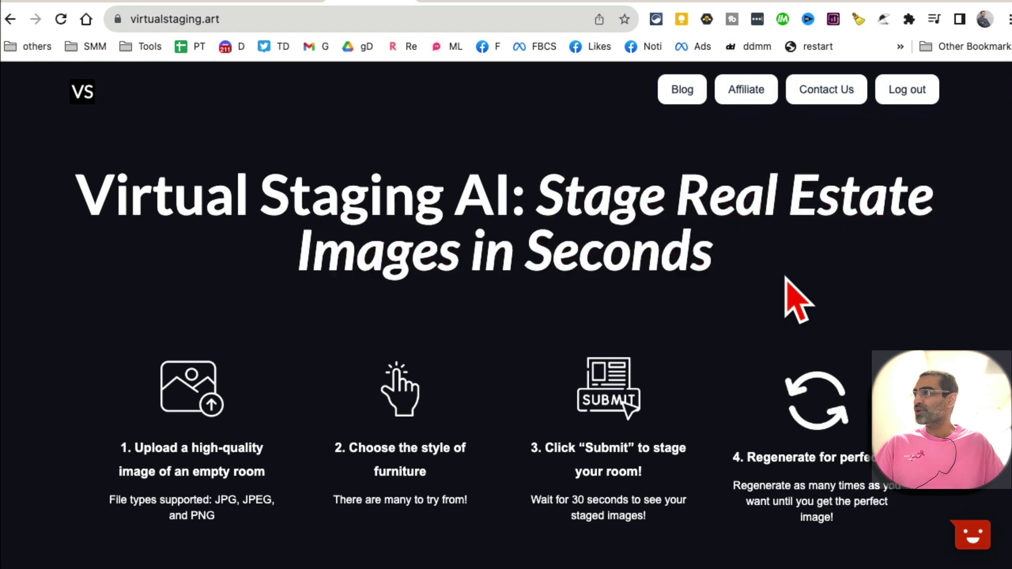
pyautogui.moveTo(538, 195); pyautogui.dragTo(745, 271)
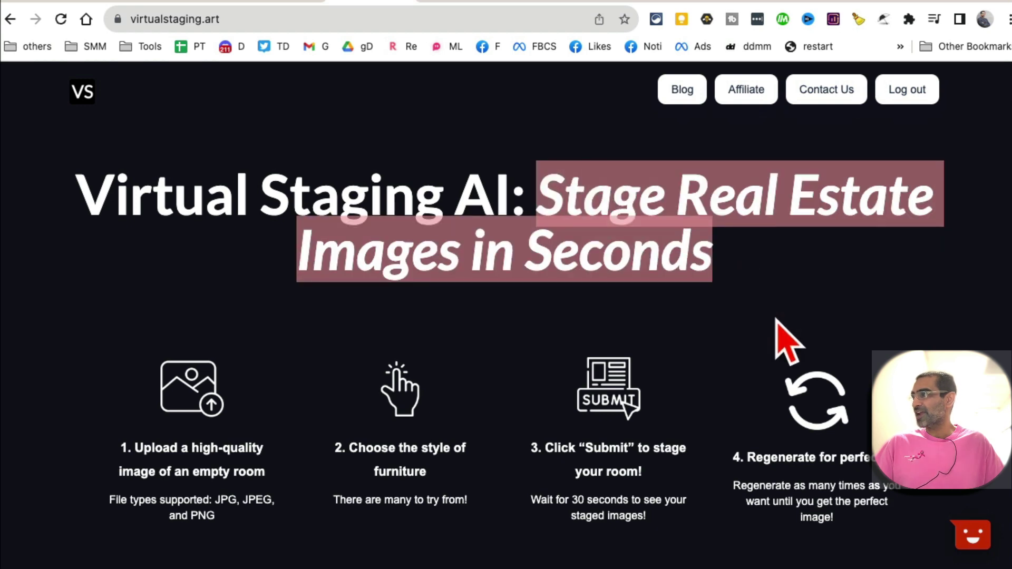
pyautogui.scroll(-8, 779, 328)
pyautogui.scroll(-3, 775, 323)
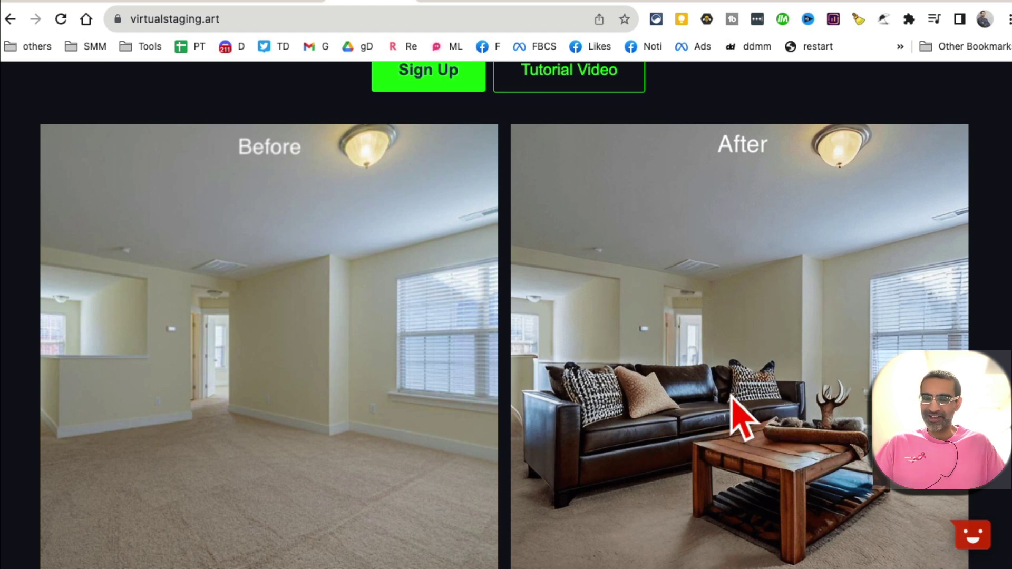
pyautogui.scroll(-4, 733, 396)
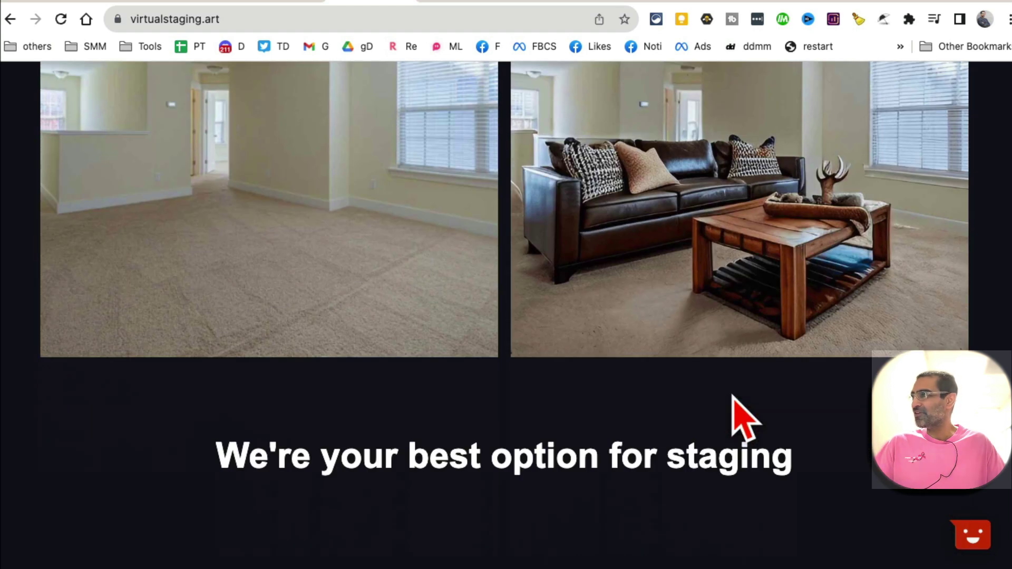
pyautogui.scroll(-5, 731, 401)
pyautogui.scroll(15, 730, 396)
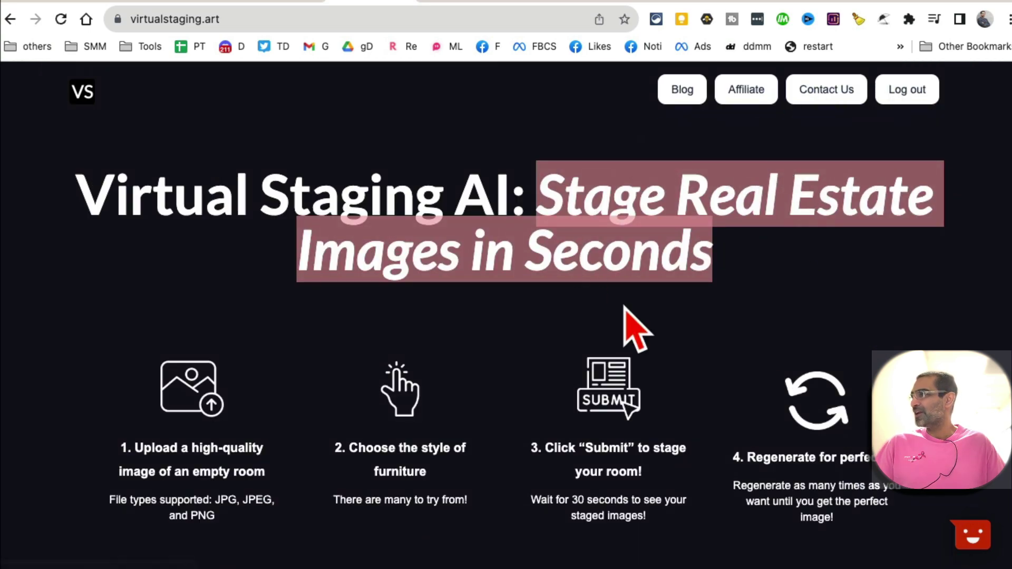
pyautogui.scroll(-14, 626, 332)
pyautogui.scroll(13, 452, 486)
pyautogui.scroll(-3, 452, 479)
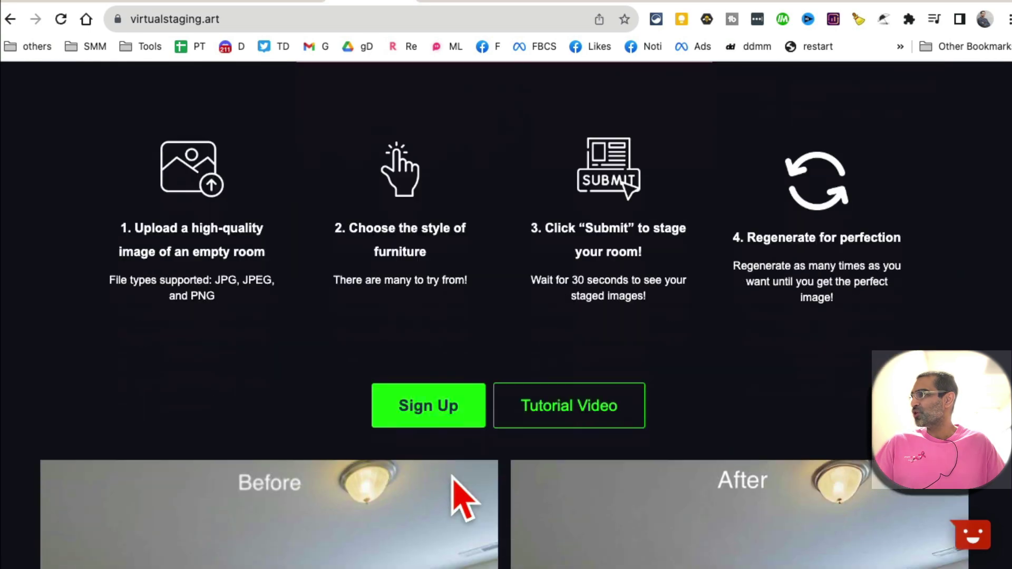
# Log in to the existing Virtual Staging AI account instead of signing up
pyautogui.click(422, 404)
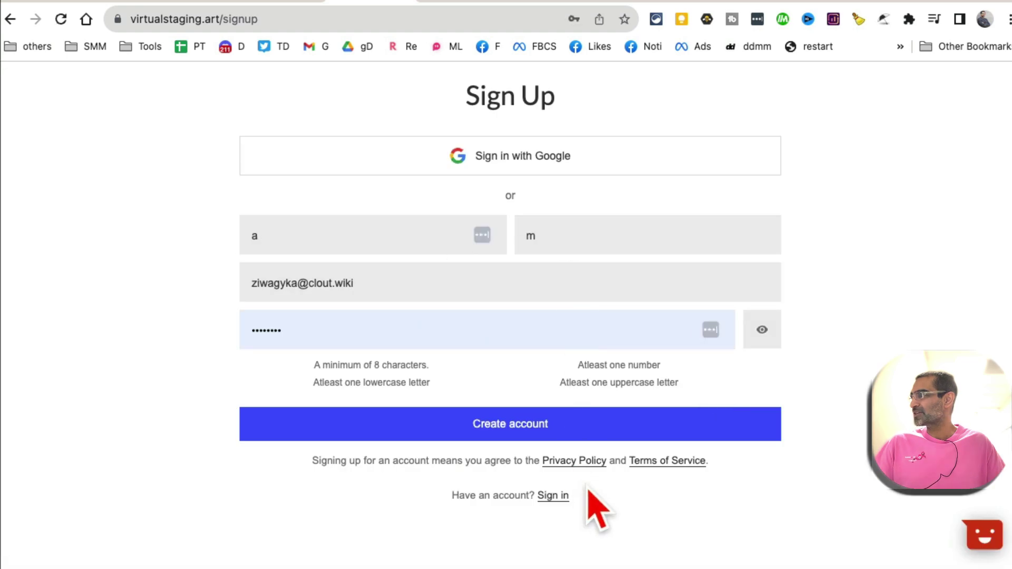
pyautogui.click(553, 497)
pyautogui.click(467, 338)
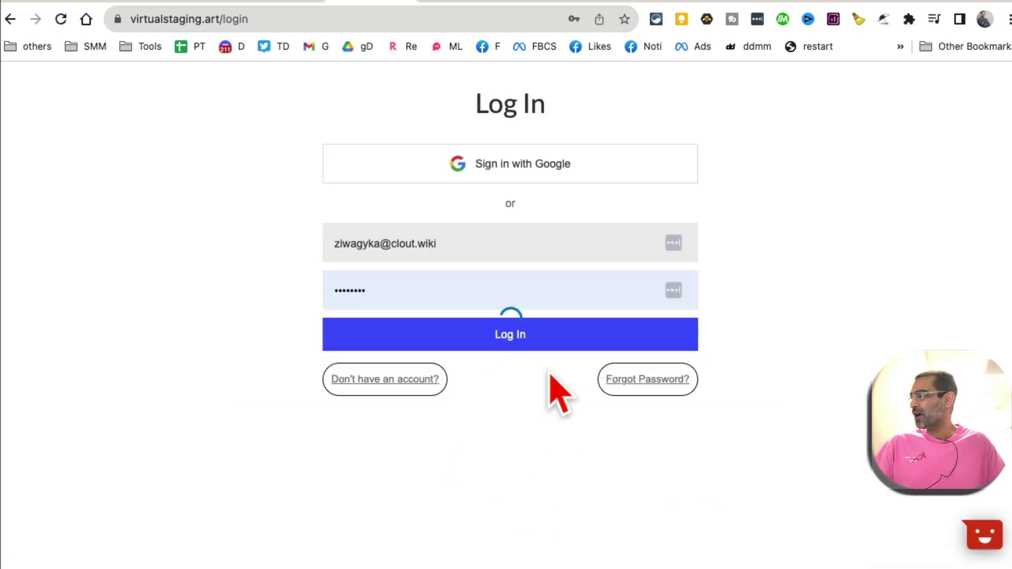
pyautogui.scroll(-8, 474, 427)
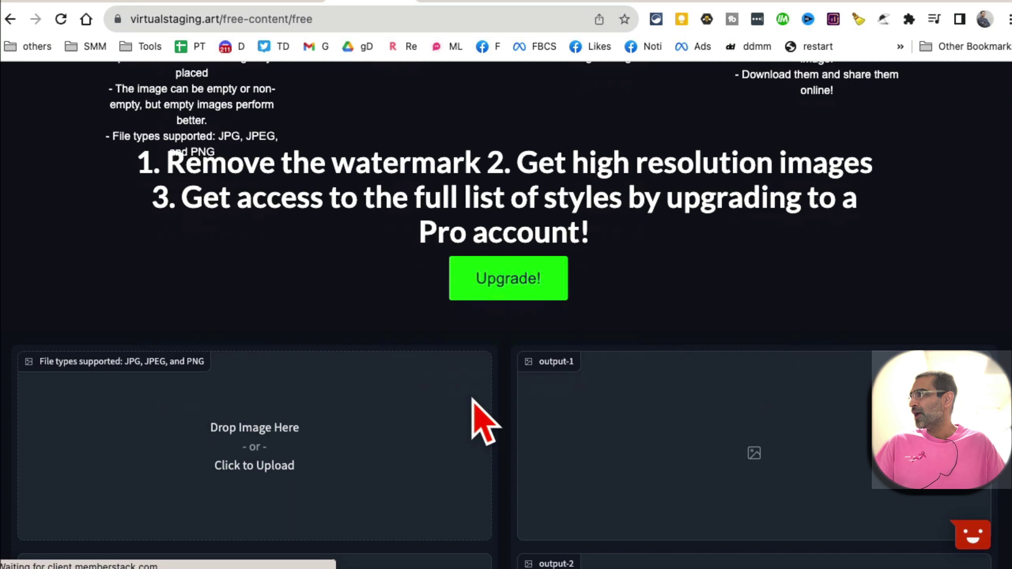
pyautogui.scroll(-3, 321, 425)
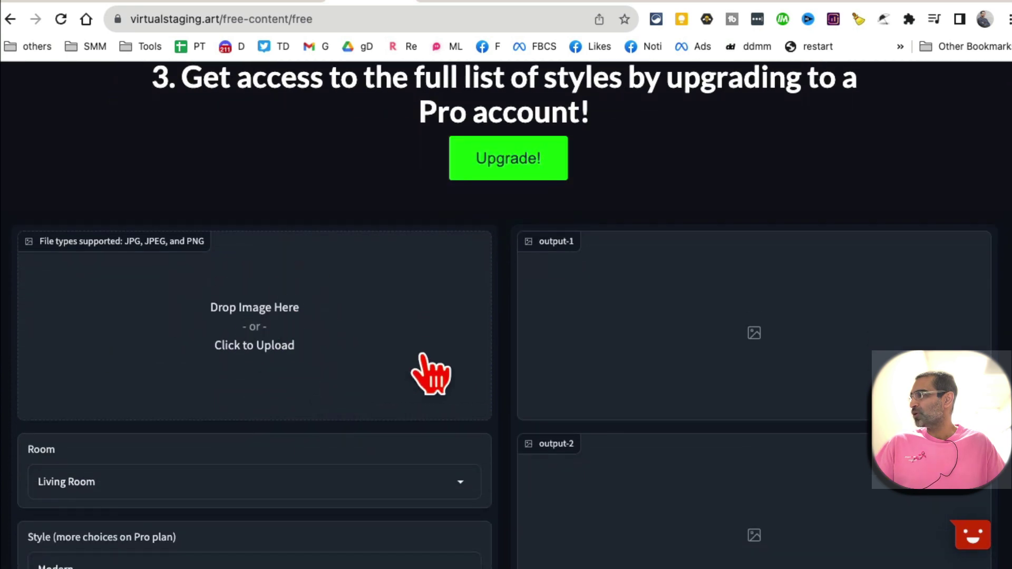
# Upload livingroom_former.jpg, keep the Modern style, and submit it for staging
pyautogui.click(432, 377)
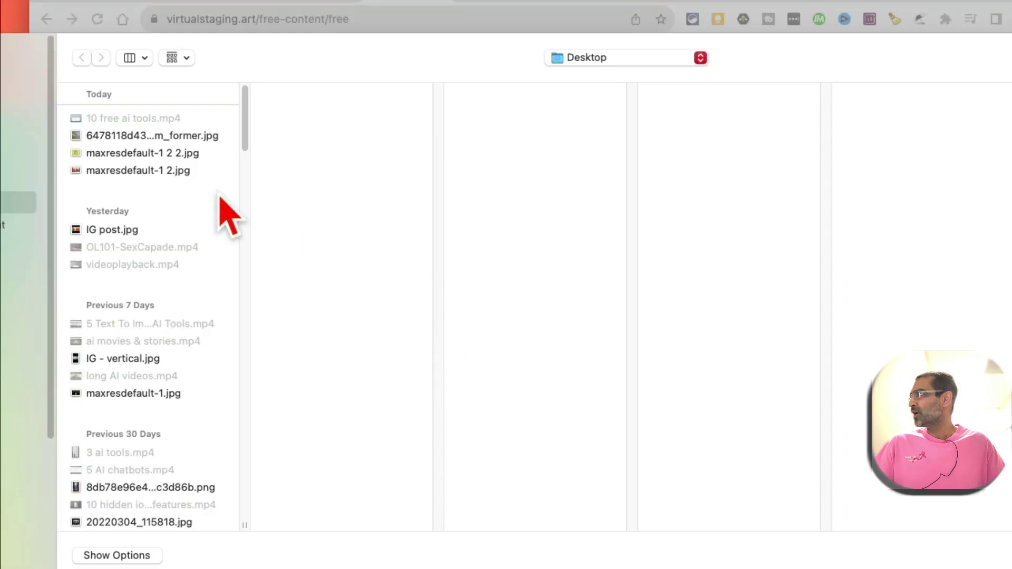
pyautogui.click(179, 138)
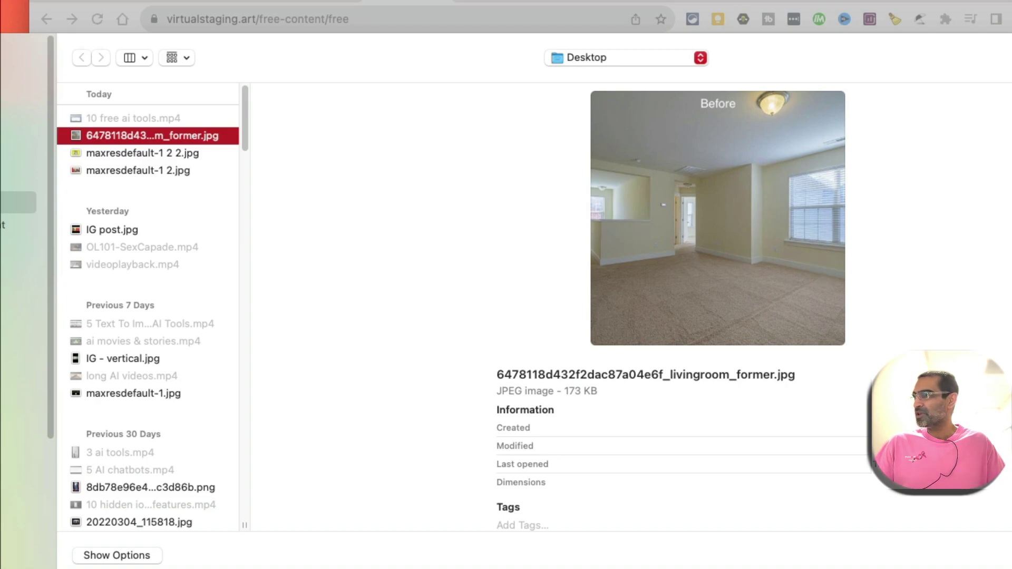
pyautogui.press('Return')
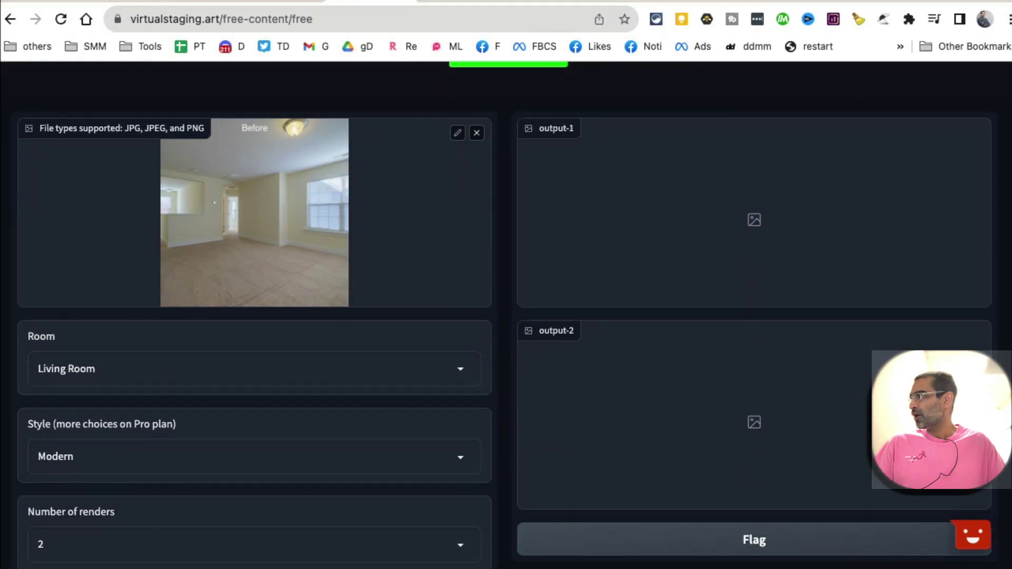
pyautogui.scroll(-4, 385, 400)
pyautogui.click(102, 264)
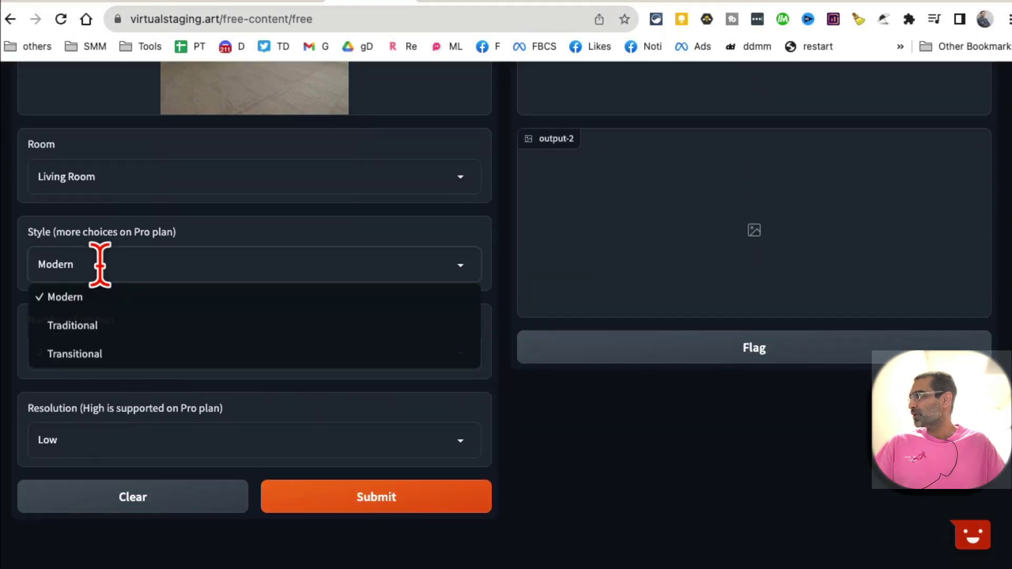
pyautogui.click(108, 298)
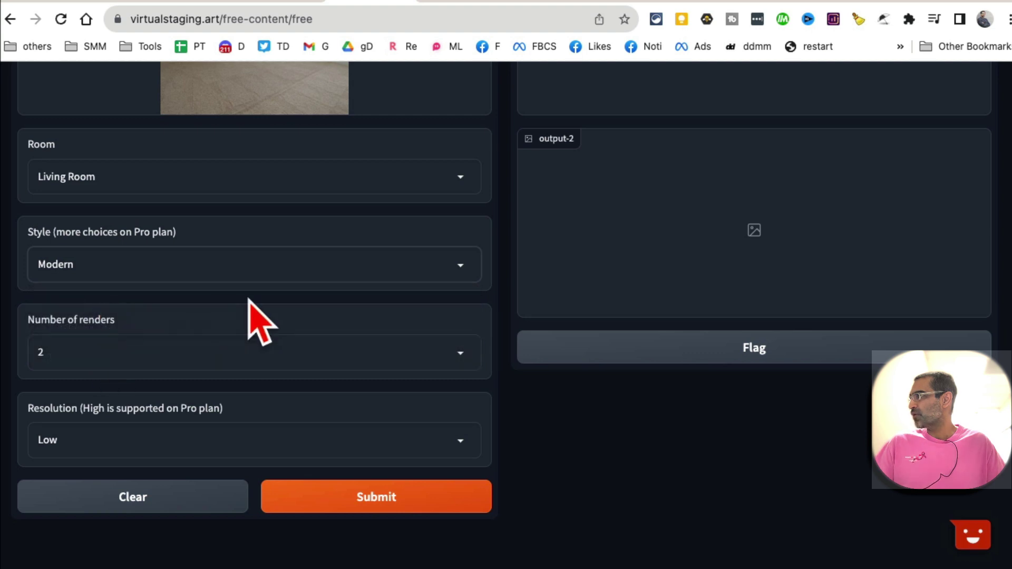
pyautogui.click(373, 507)
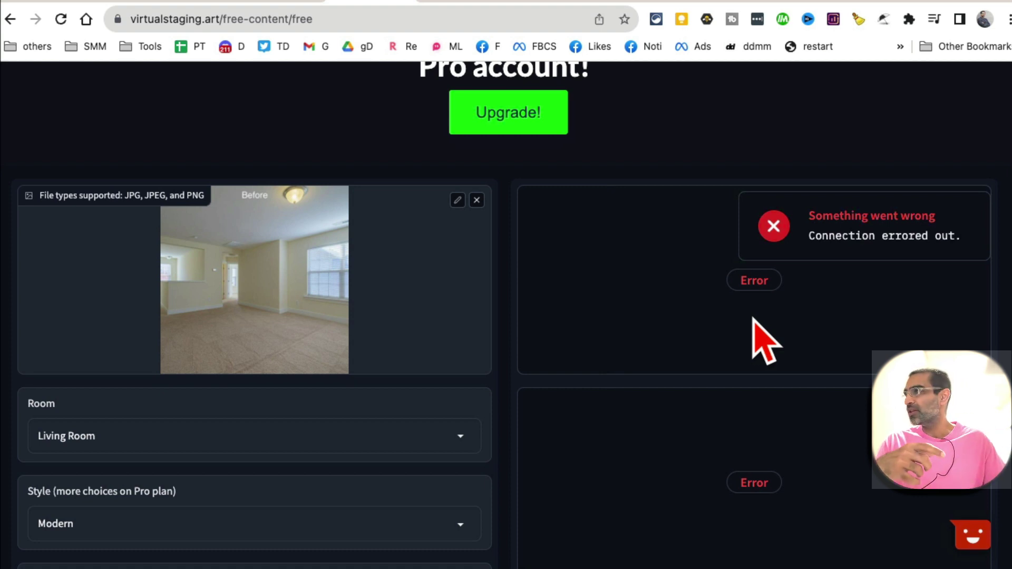
pyautogui.scroll(-6, 738, 285)
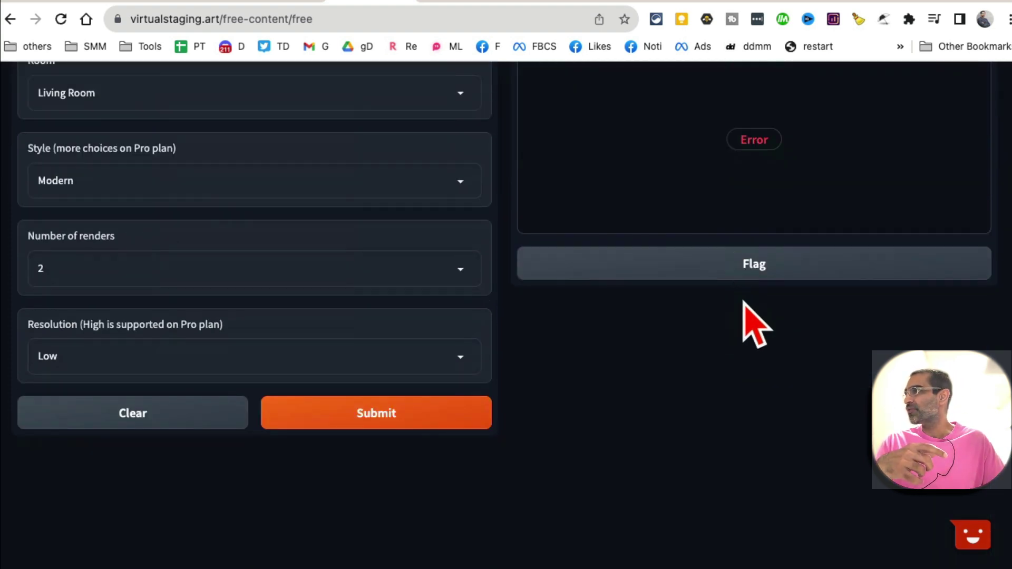
# Retry the staging, review the two Traditional-style living-room renders, then go to Textify
pyautogui.click(405, 407)
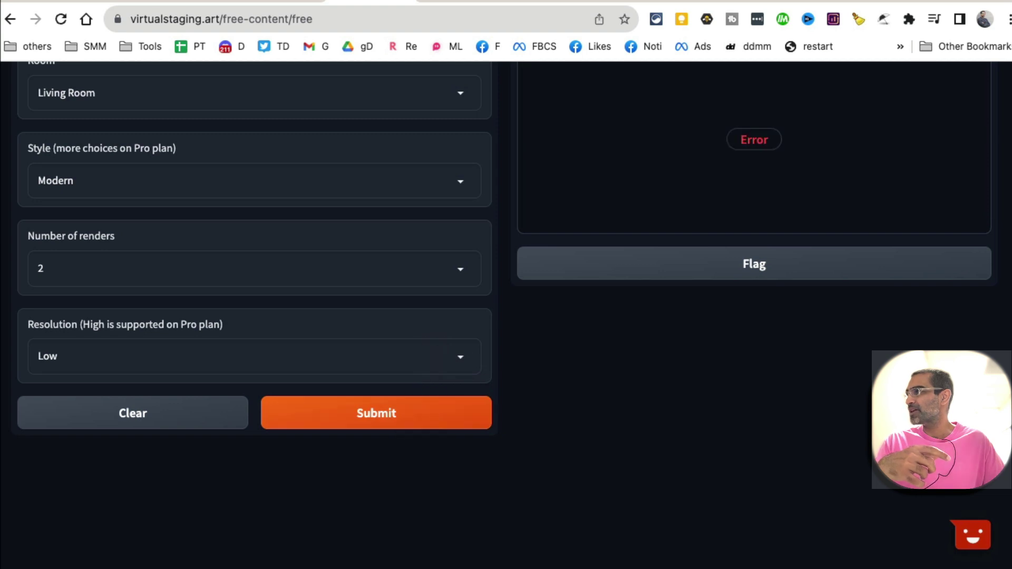
pyautogui.scroll(6, 506, 316)
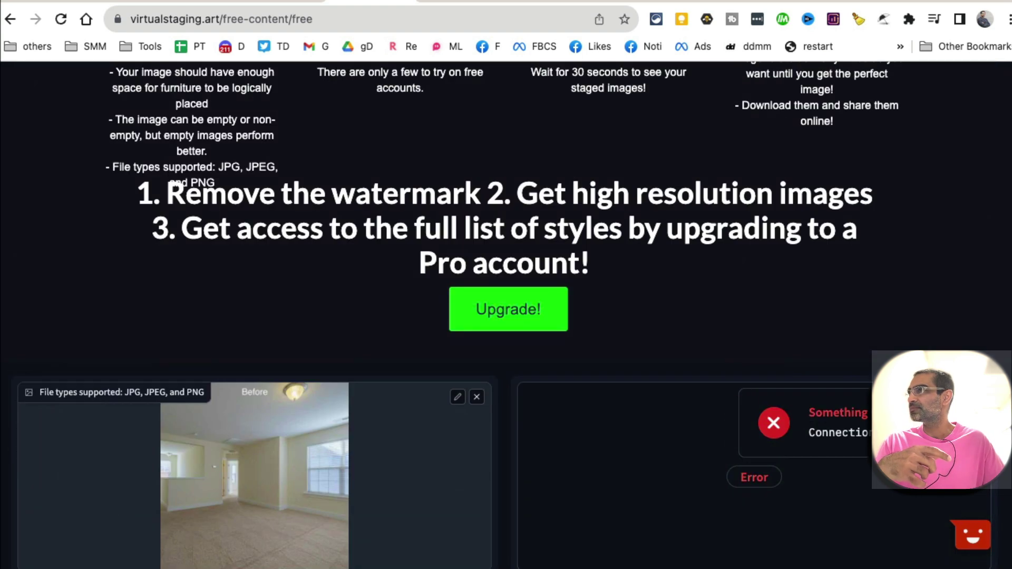
pyautogui.scroll(-7, 790, 310)
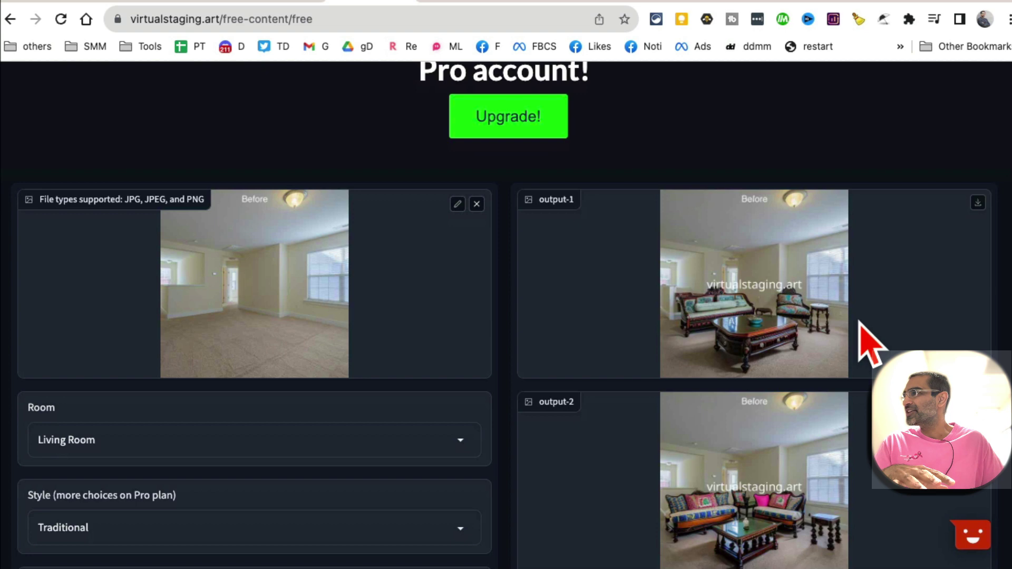
pyautogui.scroll(4, 860, 322)
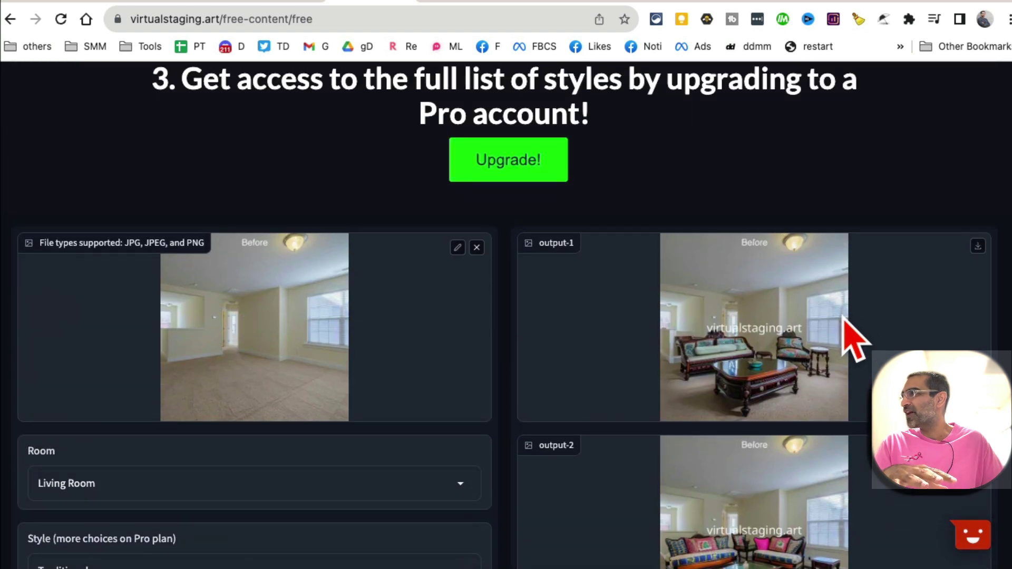
pyautogui.scroll(-2, 842, 316)
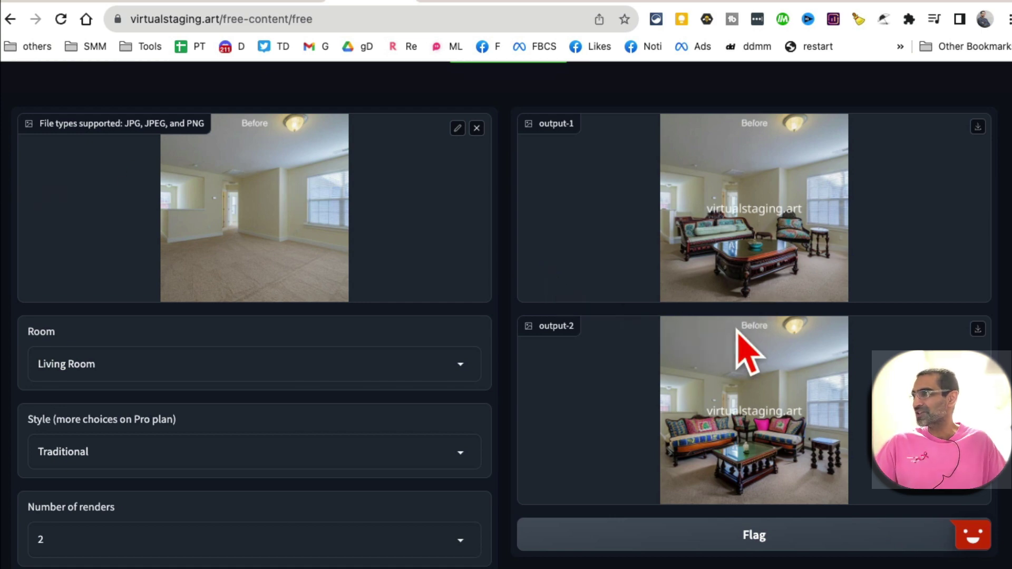
pyautogui.scroll(5, 747, 351)
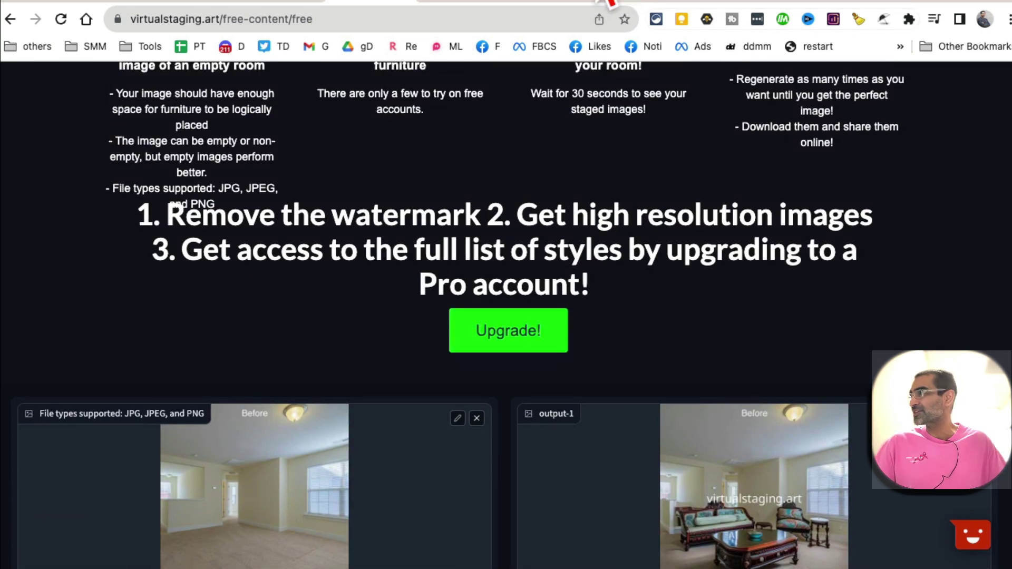
pyautogui.click(469, 3)
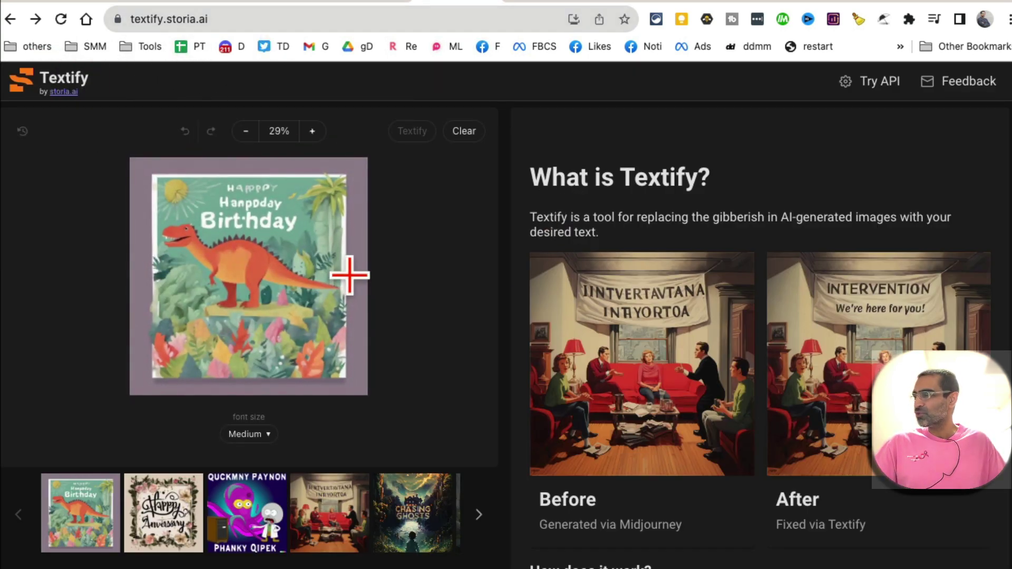
# Load the intervention scene sample and draw a text box over its gibberish banner
pyautogui.click(320, 521)
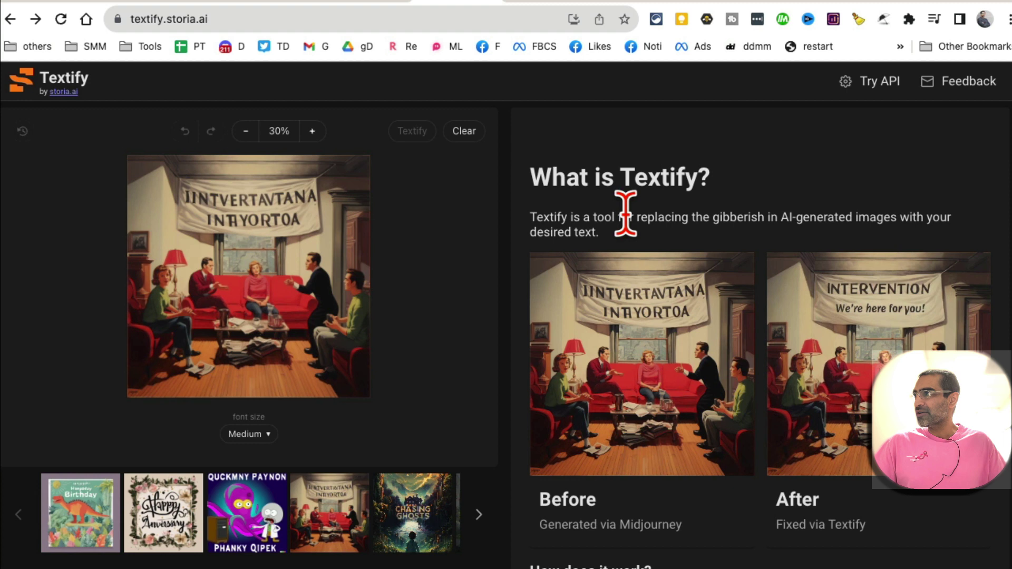
pyautogui.moveTo(626, 213); pyautogui.dragTo(859, 221)
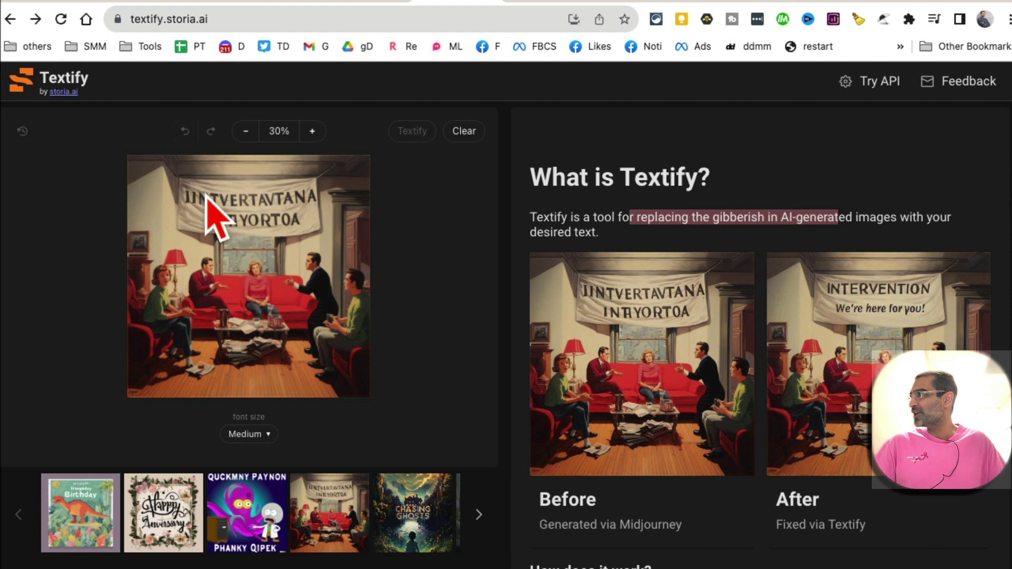
pyautogui.moveTo(175, 182); pyautogui.dragTo(316, 229)
# Replace the text box's placeholder with 'Team Meeting'
pyautogui.click(305, 224)
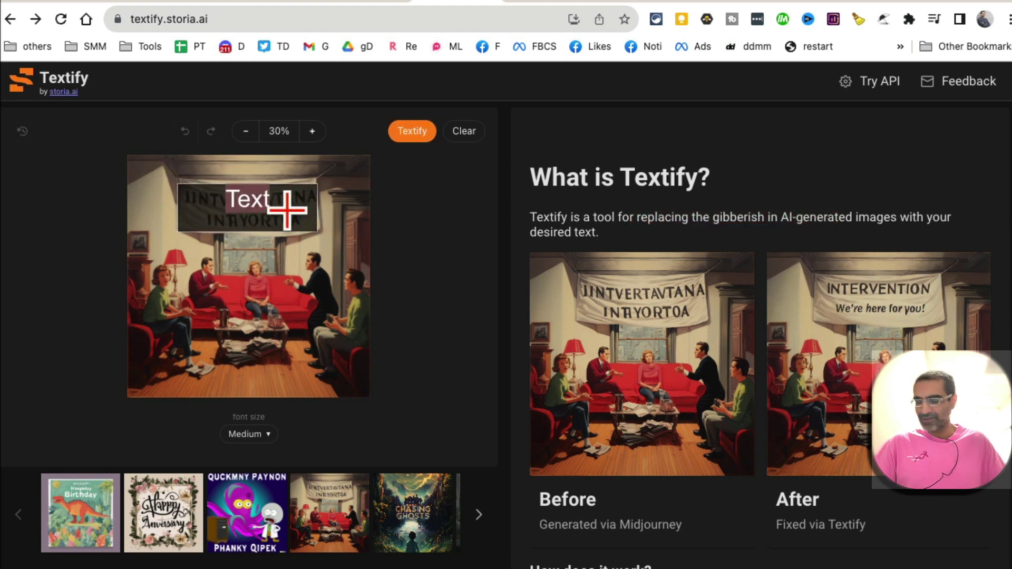
pyautogui.write('Team, Mee')
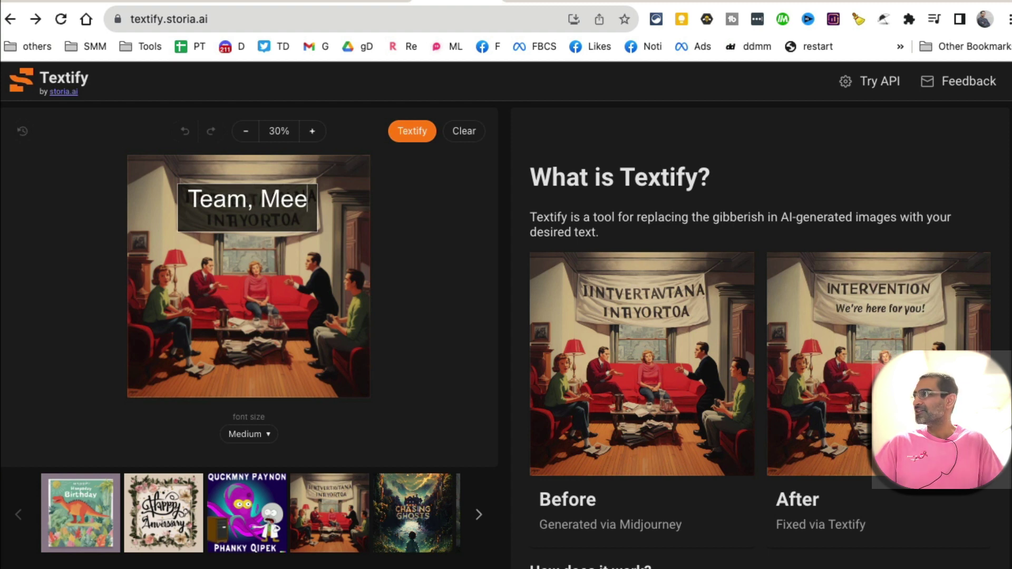
pyautogui.press('BackSpace')
pyautogui.press('BackSpace')
pyautogui.press('BackSpace')
pyautogui.write('Meeting')
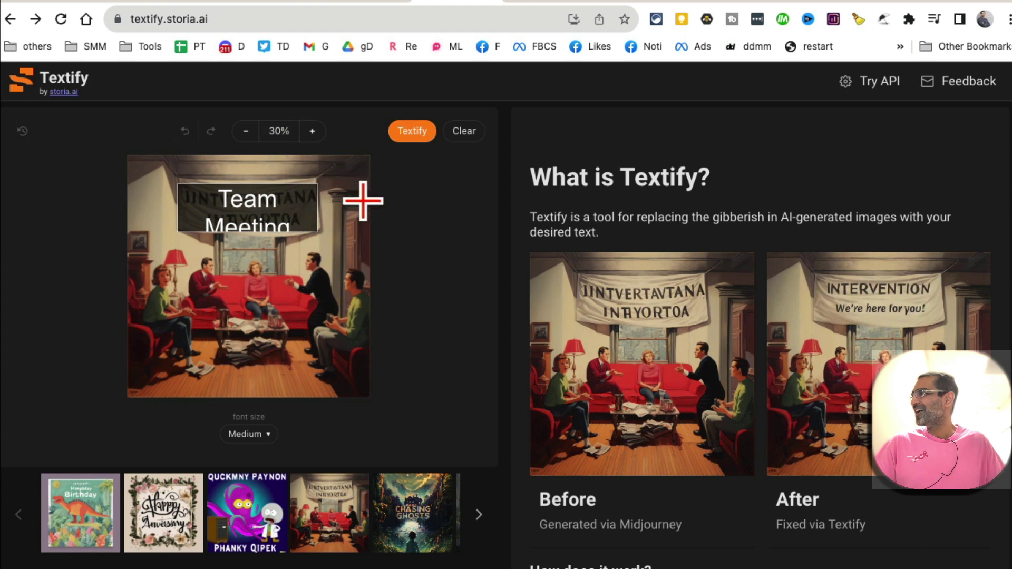
# Generate the 'Team Meeting' banner versions, review the results, then go to Contractable
pyautogui.click(411, 132)
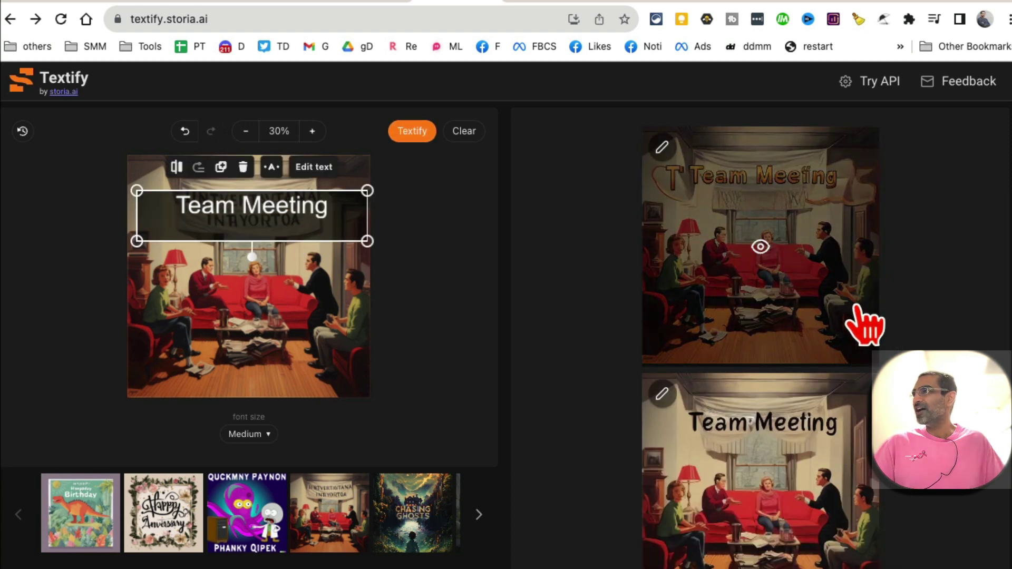
pyautogui.scroll(-5, 718, 271)
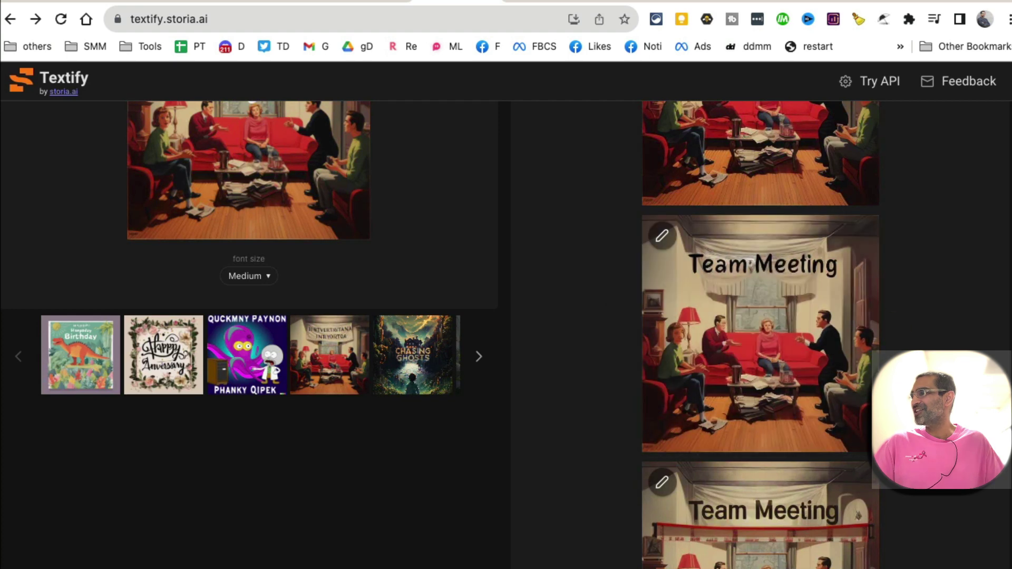
pyautogui.scroll(-6, 718, 271)
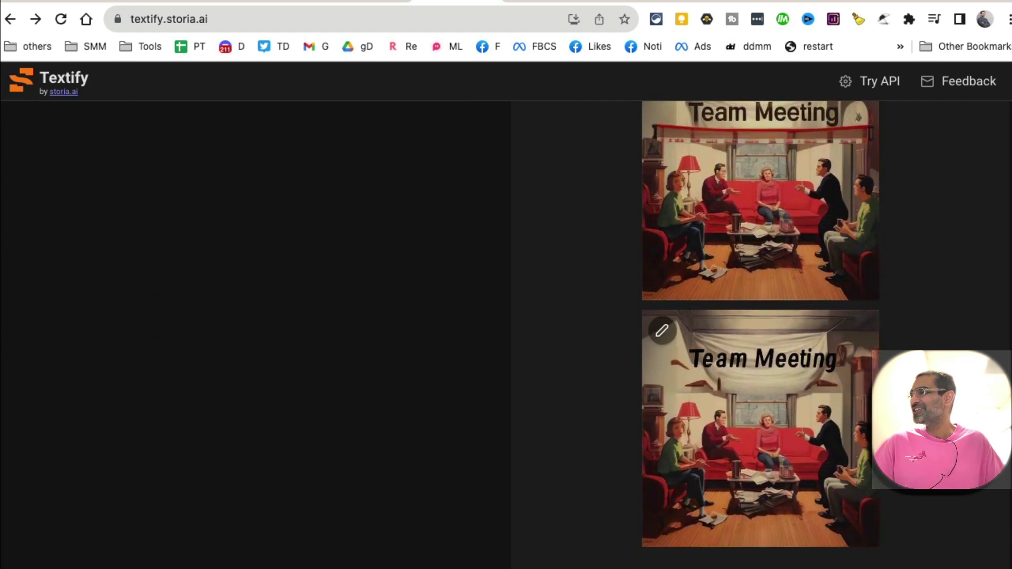
pyautogui.scroll(10, 718, 271)
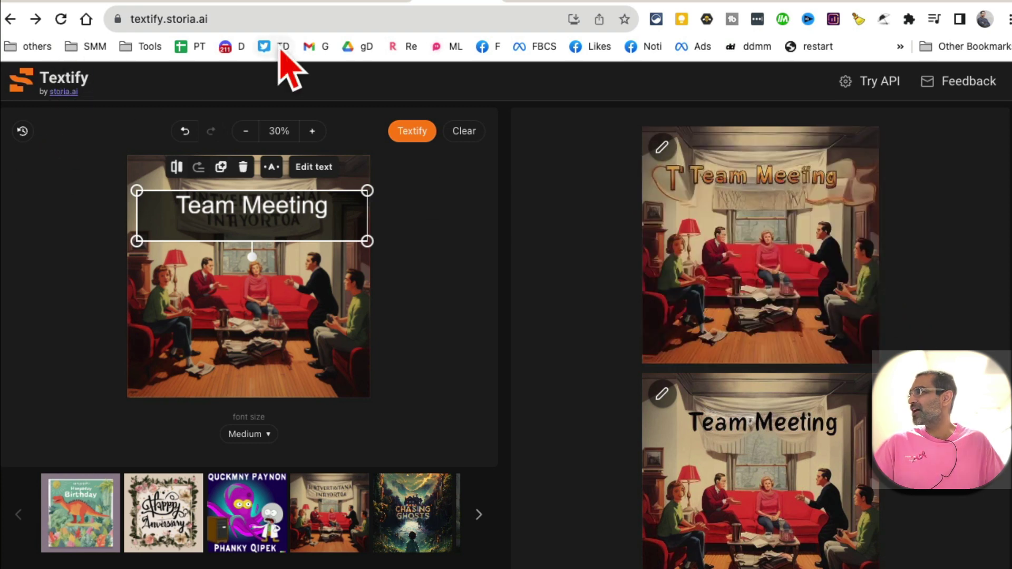
pyautogui.click(543, 2)
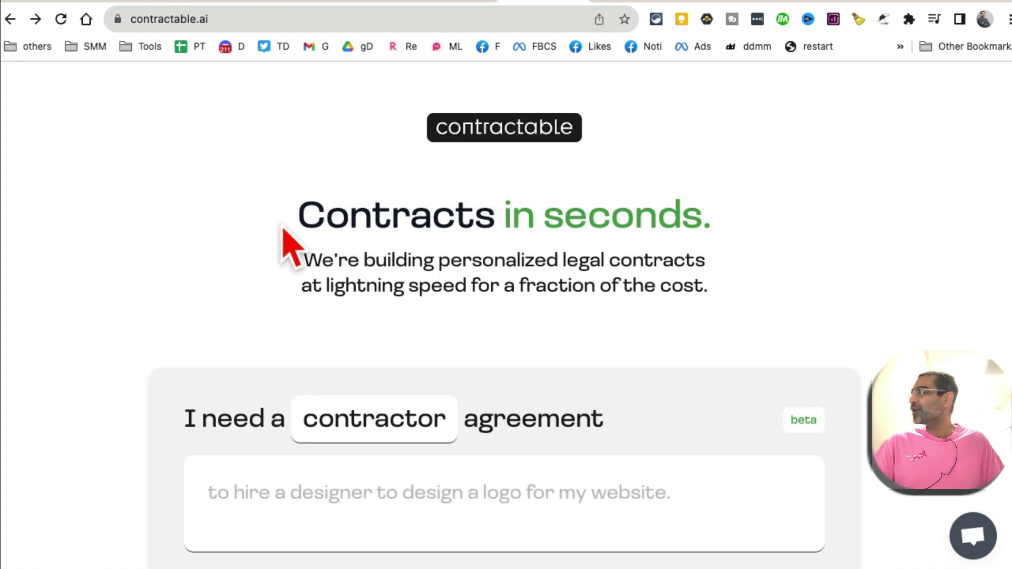
# Choose the contractor agreement type and describe it as hiring a social media manager
pyautogui.moveTo(278, 222); pyautogui.dragTo(804, 295)
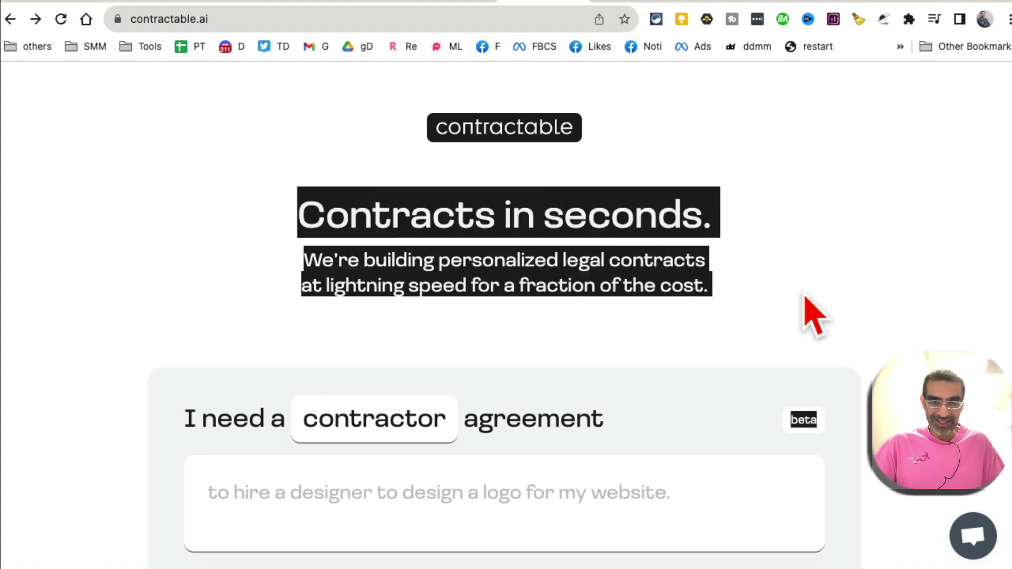
pyautogui.scroll(-3, 806, 309)
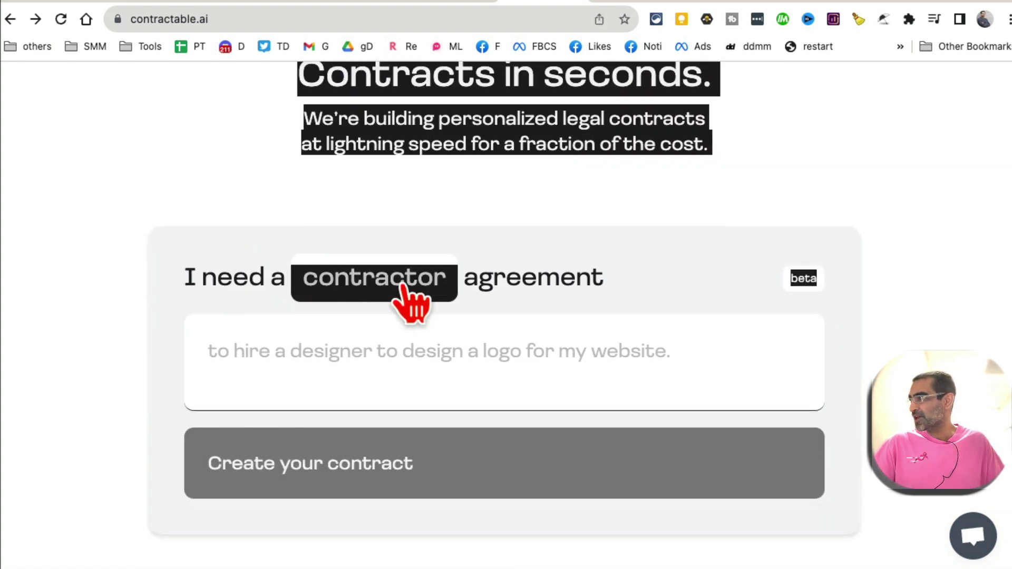
pyautogui.click(405, 282)
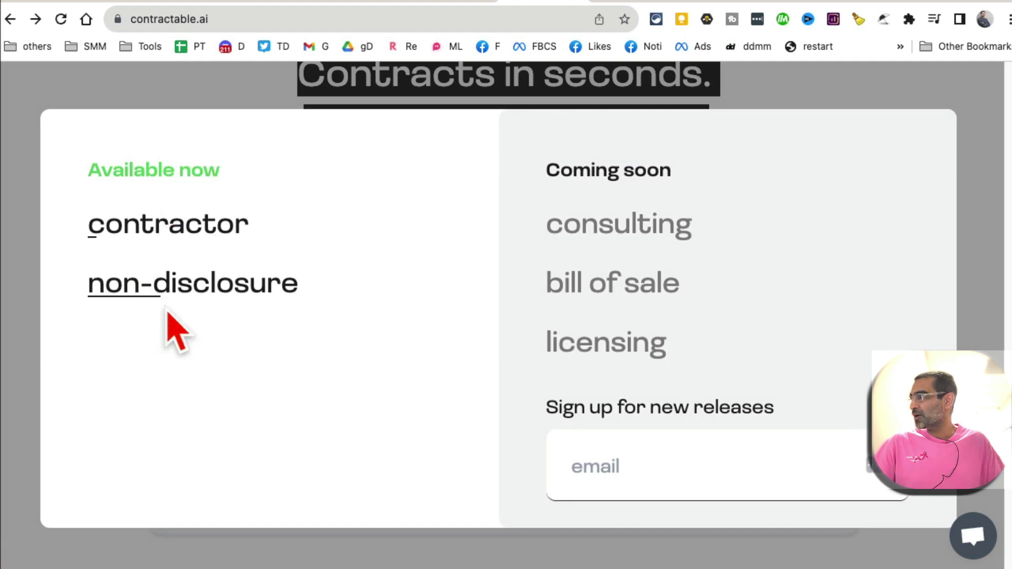
pyautogui.click(152, 226)
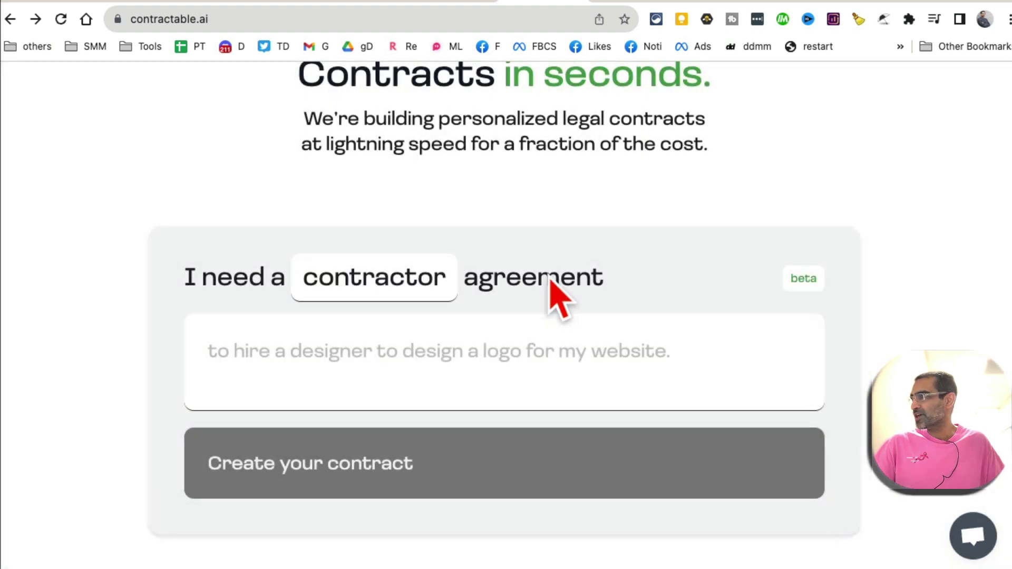
pyautogui.click(362, 356)
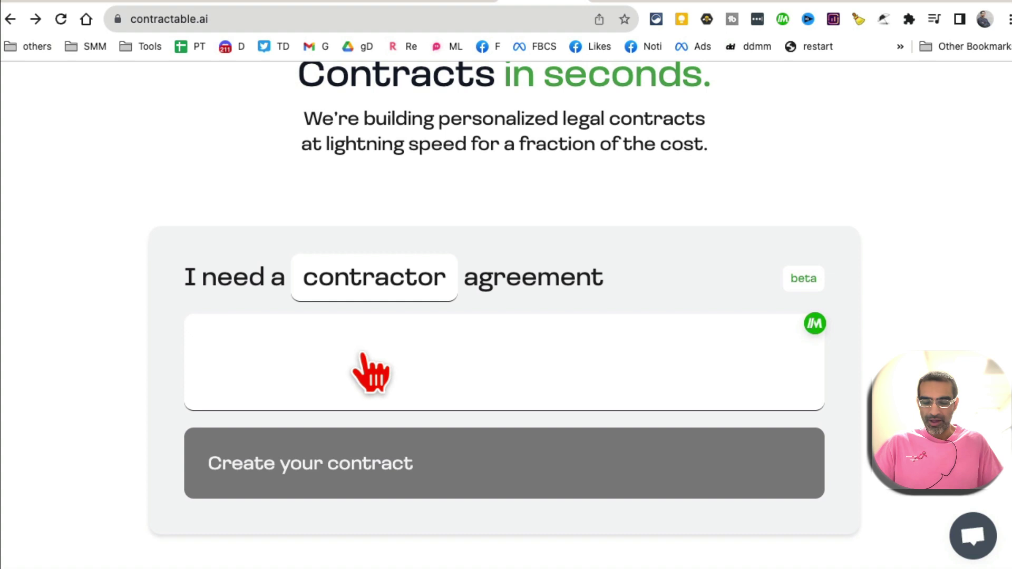
pyautogui.click(372, 373)
pyautogui.write('hire a social media manager')
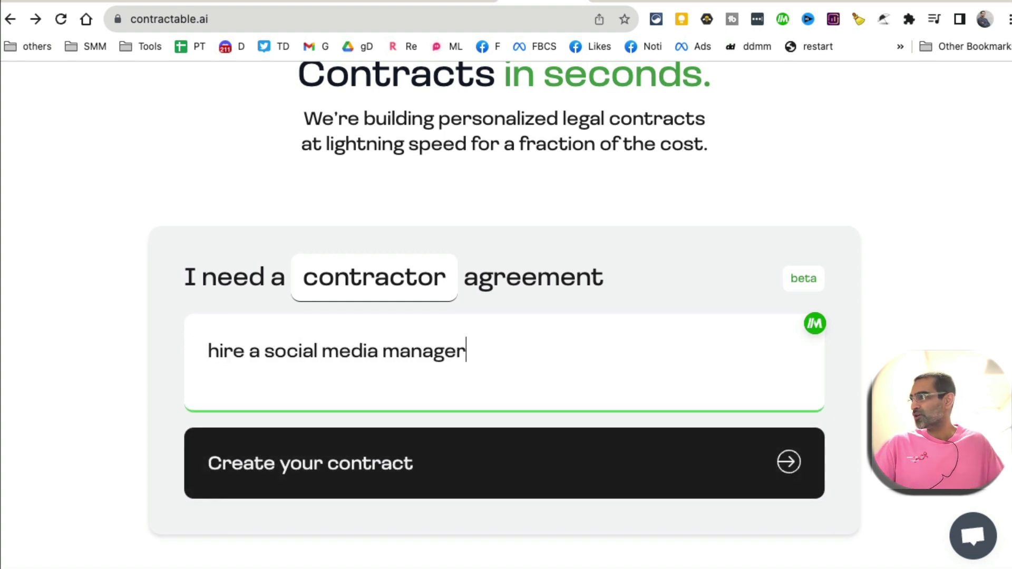
# Generate the social media manager contract, accept the suggested party names, and scroll through it
pyautogui.click(393, 456)
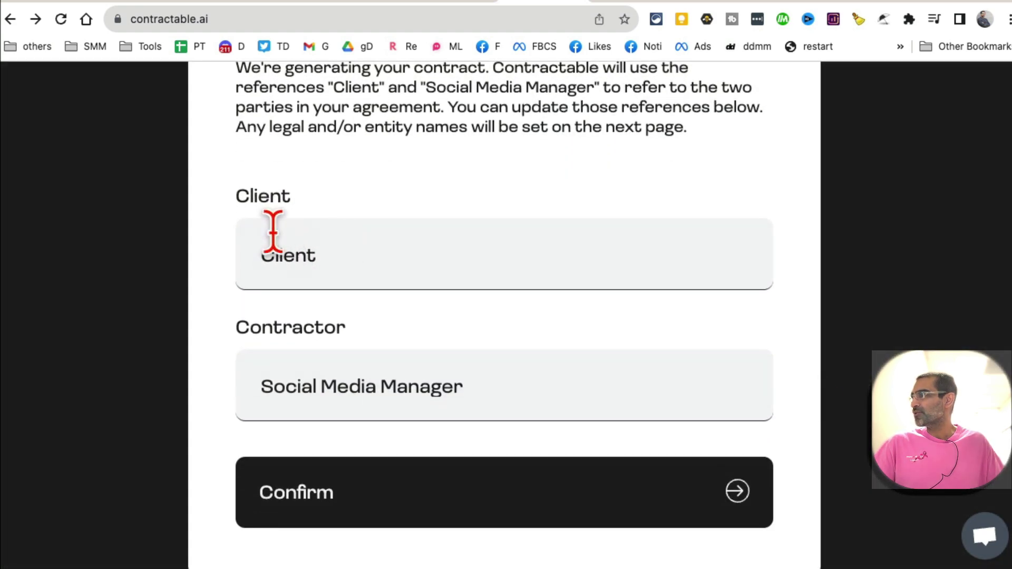
pyautogui.click(338, 490)
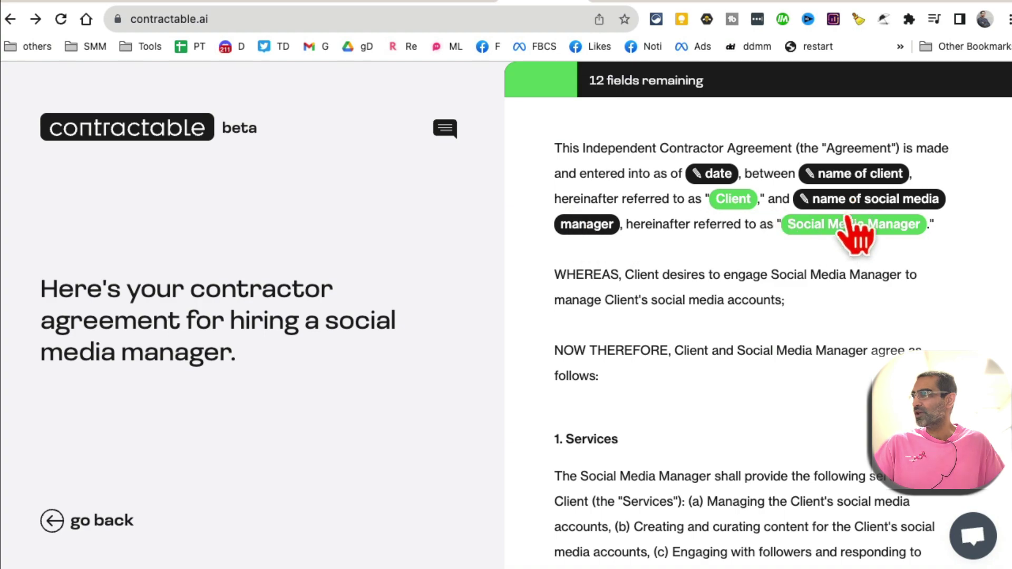
pyautogui.scroll(-15, 851, 267)
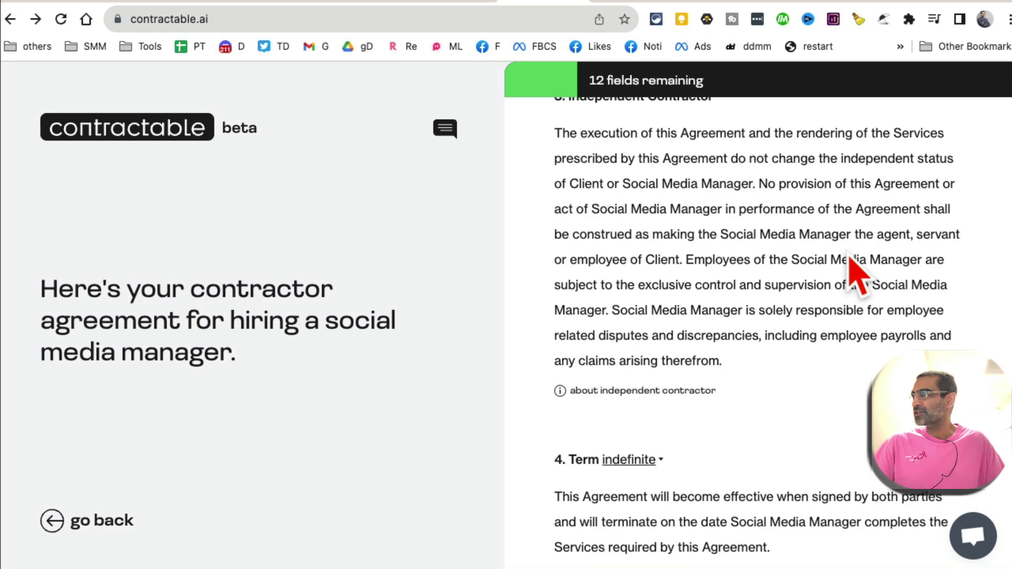
pyautogui.scroll(-20, 849, 256)
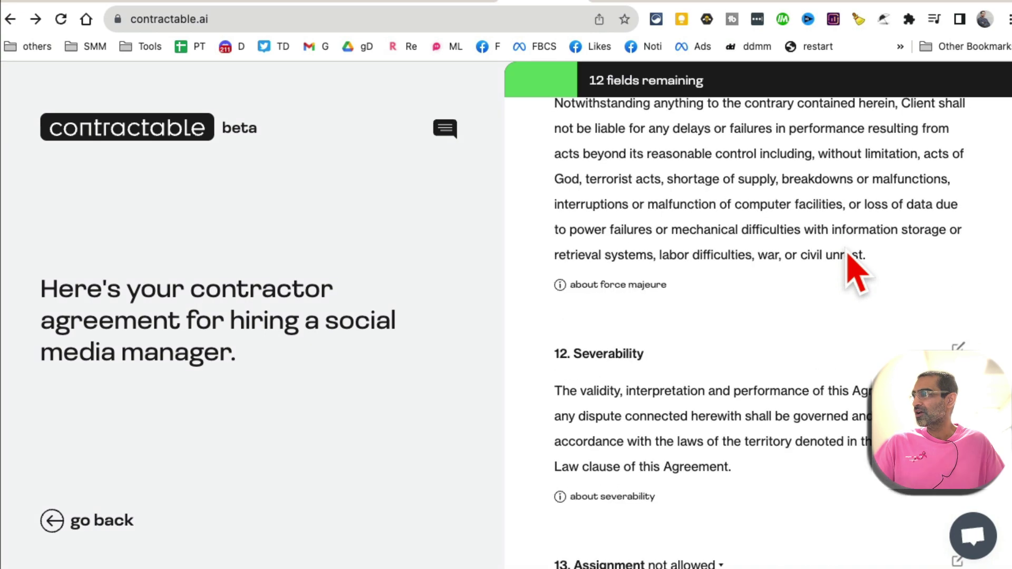
pyautogui.scroll(-15, 851, 267)
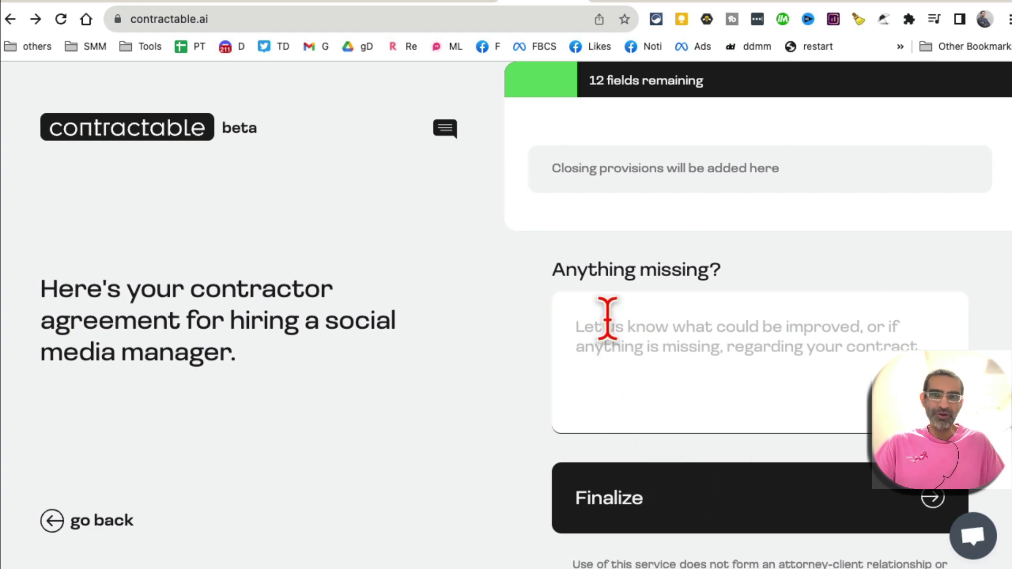
pyautogui.scroll(10, 350, 267)
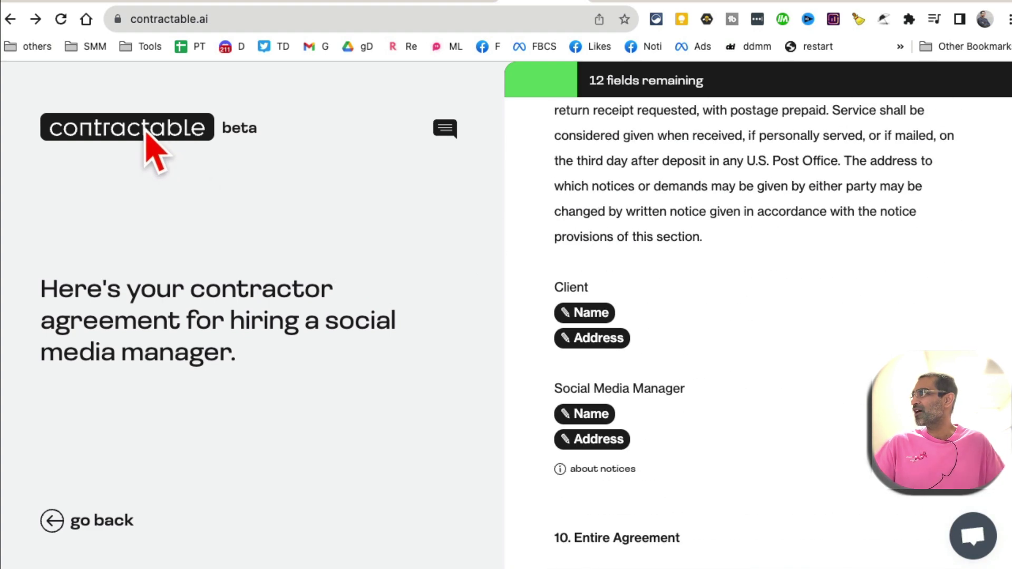
pyautogui.click(627, 4)
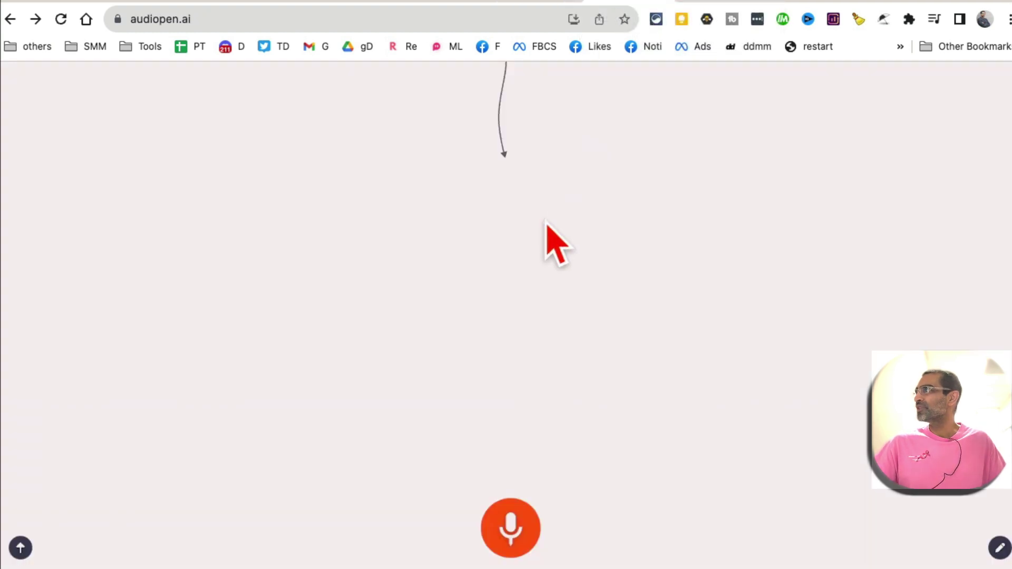
pyautogui.scroll(8, 546, 223)
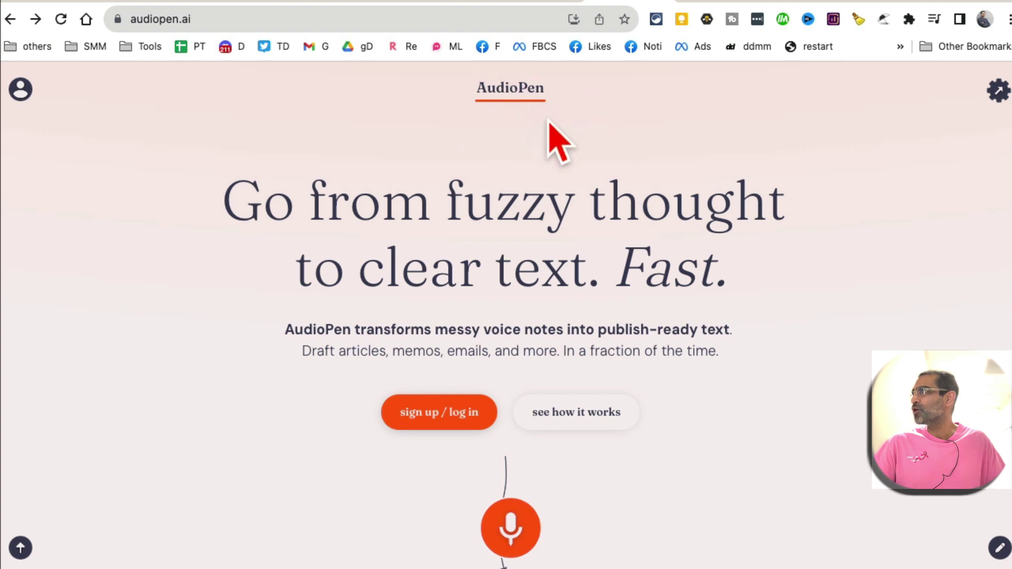
pyautogui.moveTo(222, 216); pyautogui.dragTo(743, 298)
pyautogui.click(743, 298)
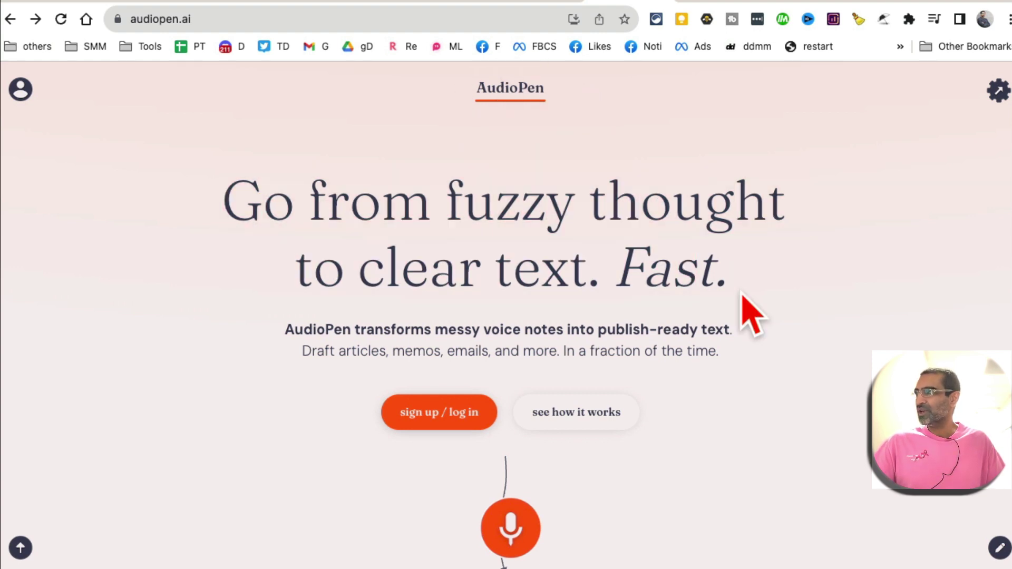
pyautogui.moveTo(311, 204); pyautogui.dragTo(655, 225)
pyautogui.click(710, 242)
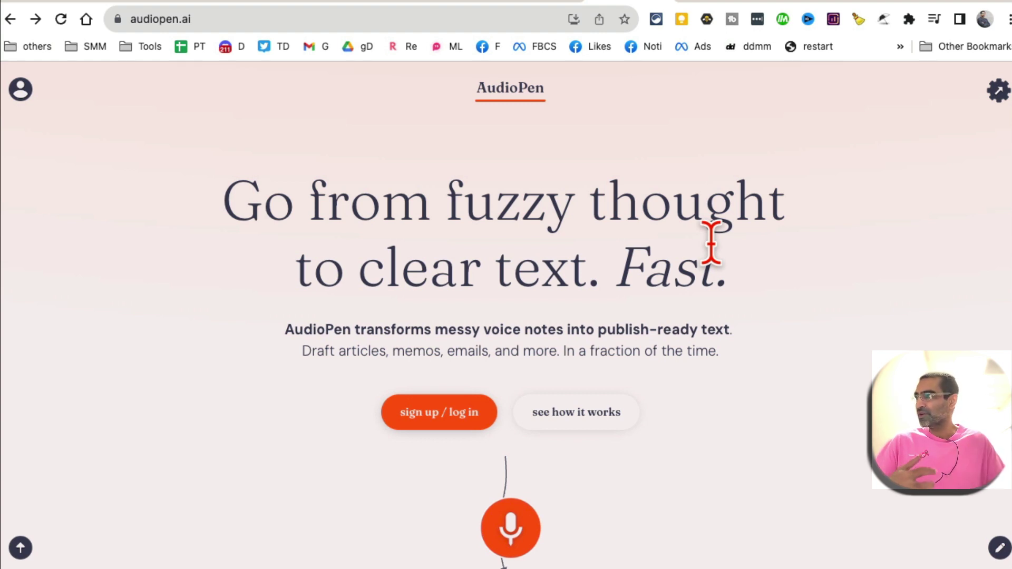
pyautogui.moveTo(584, 274); pyautogui.dragTo(458, 271)
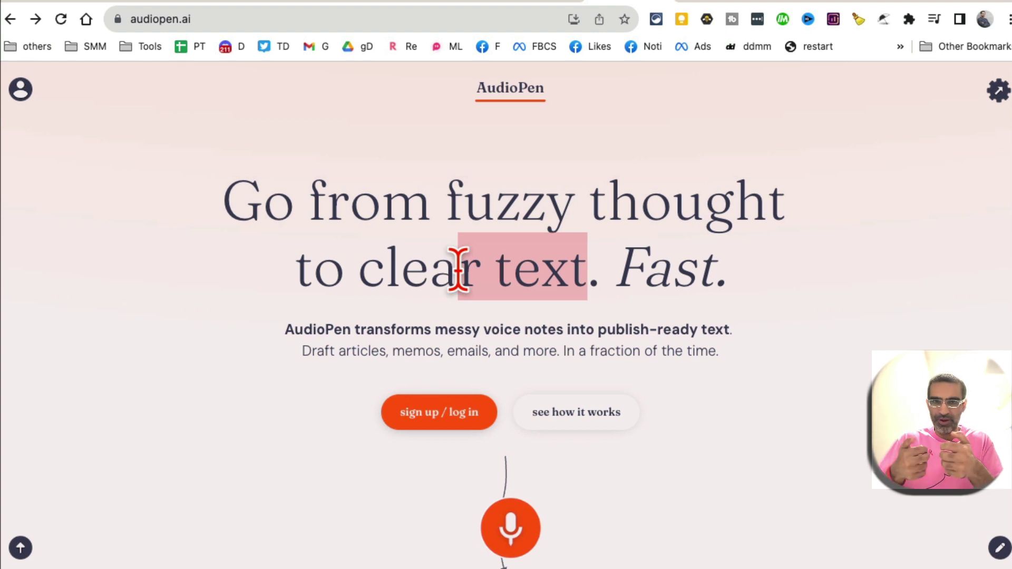
pyautogui.scroll(-5, 672, 401)
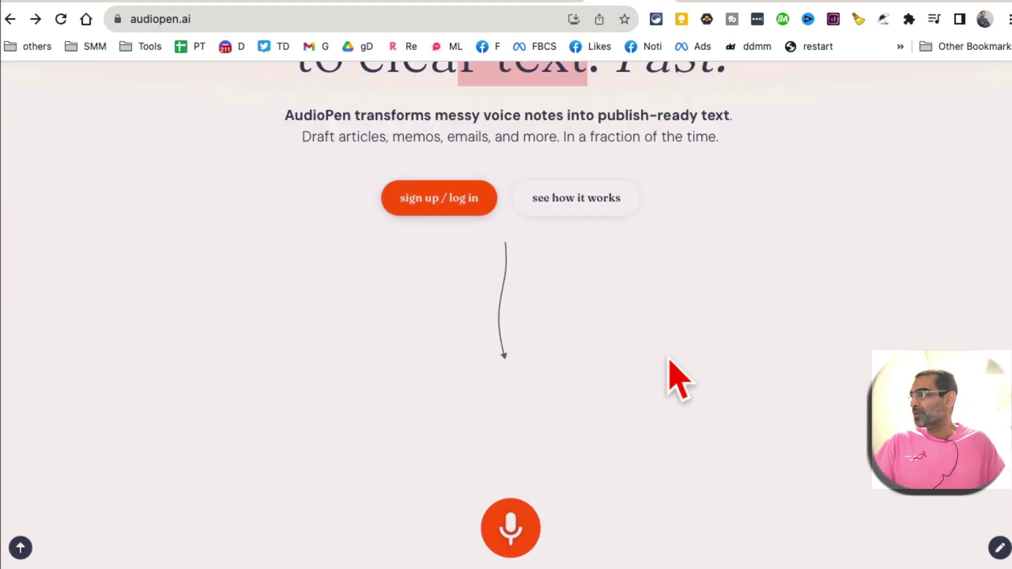
# Record a short voice note and stop it for transcription into 'AudioPen Demo: Audio to Text'
pyautogui.click(524, 537)
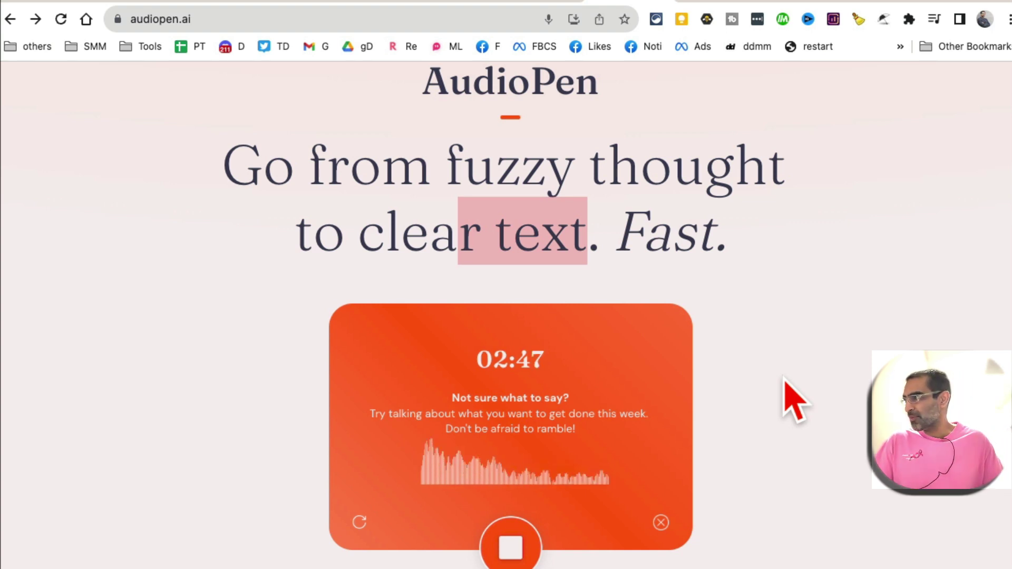
pyautogui.scroll(-2, 783, 382)
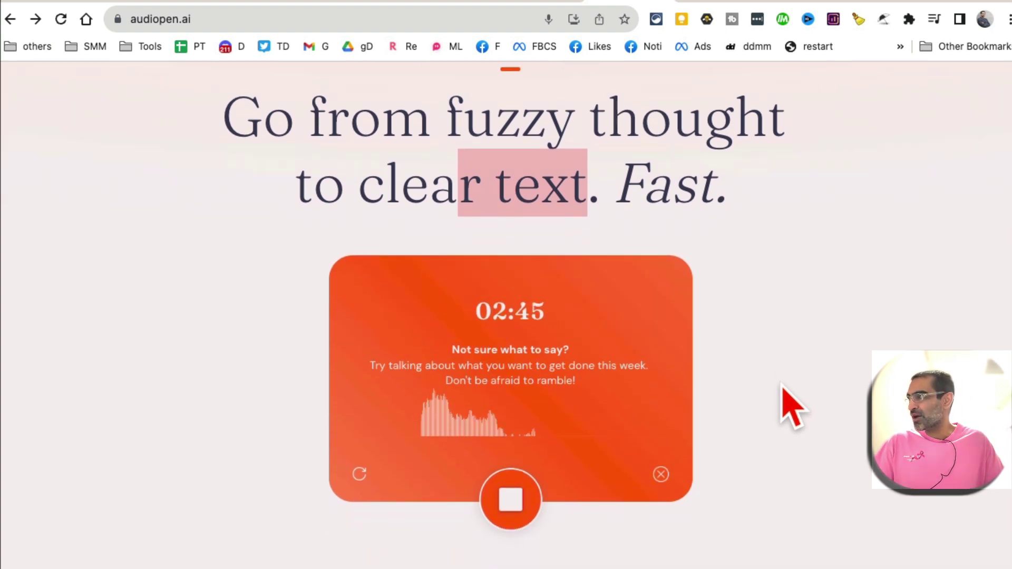
pyautogui.scroll(-1, 783, 385)
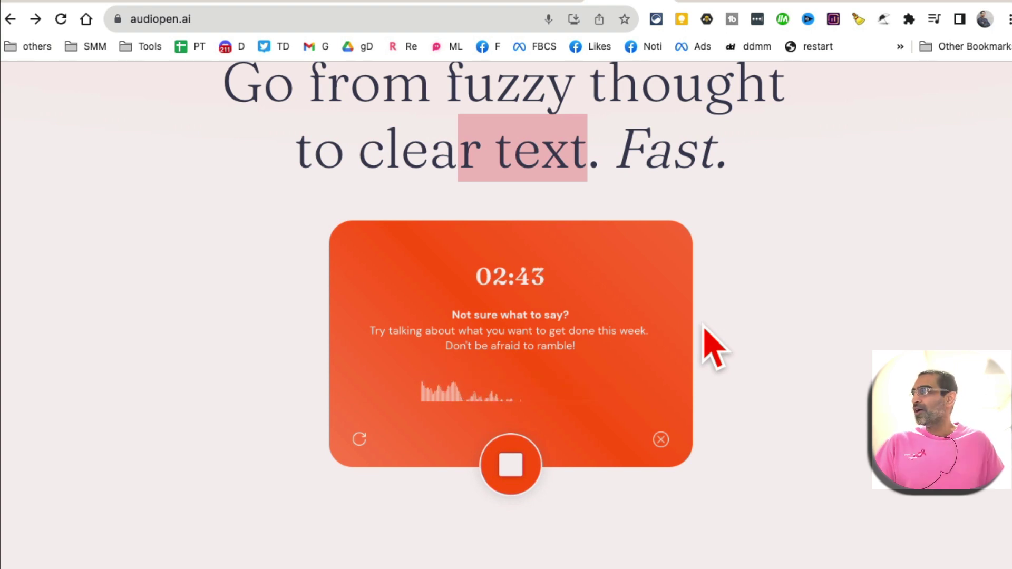
pyautogui.click(512, 466)
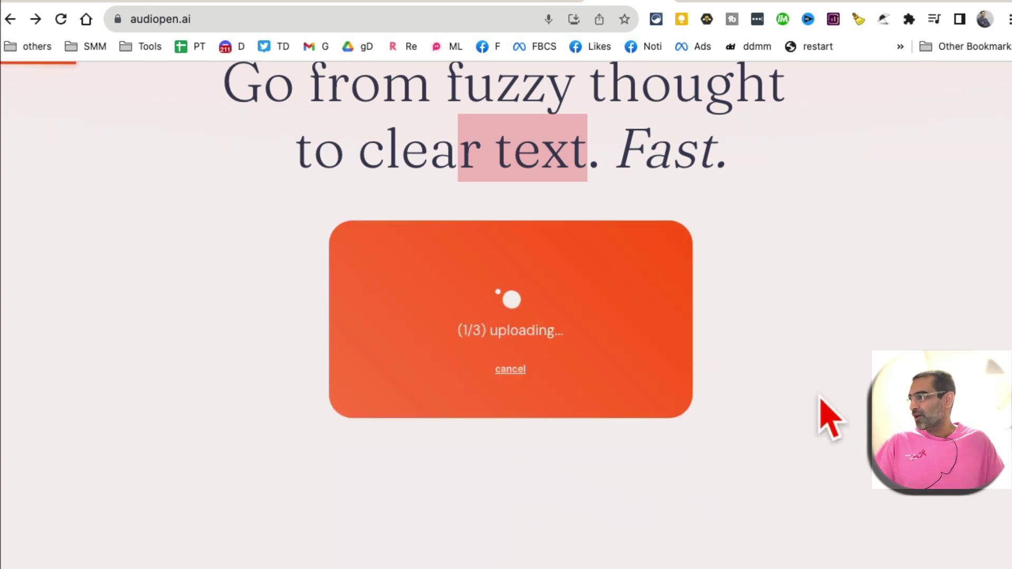
pyautogui.scroll(-1, 826, 416)
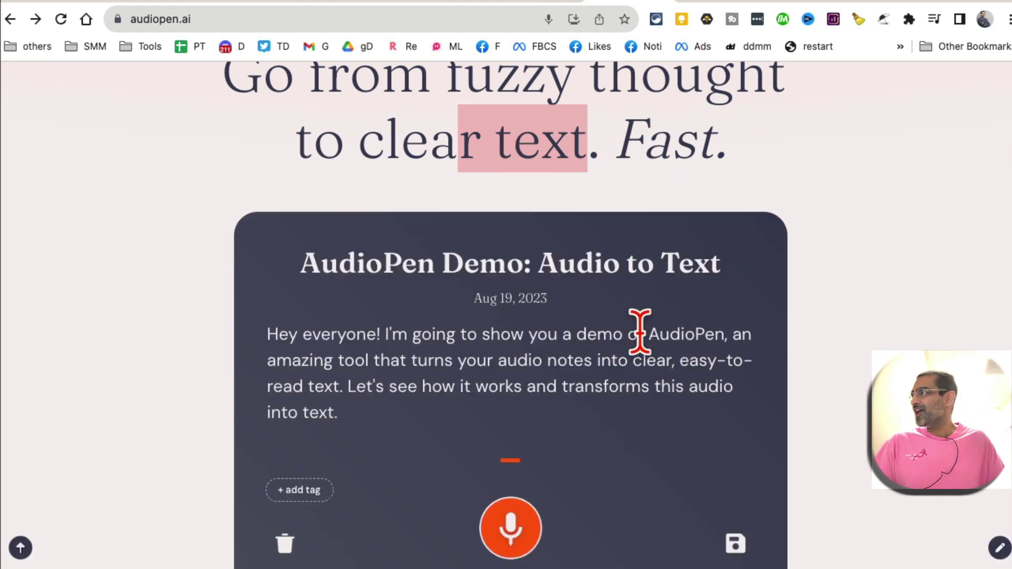
# Highlight the generated 'AudioPen Demo: Audio to Text' note paragraph
pyautogui.scroll(-1, 643, 369)
pyautogui.moveTo(662, 398); pyautogui.dragTo(237, 322)
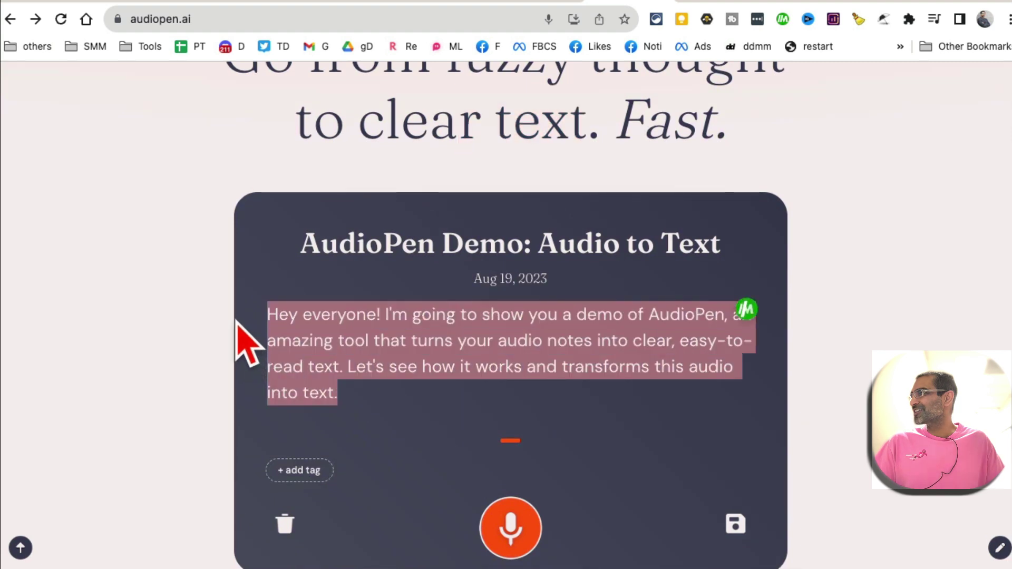
pyautogui.scroll(-3, 735, 345)
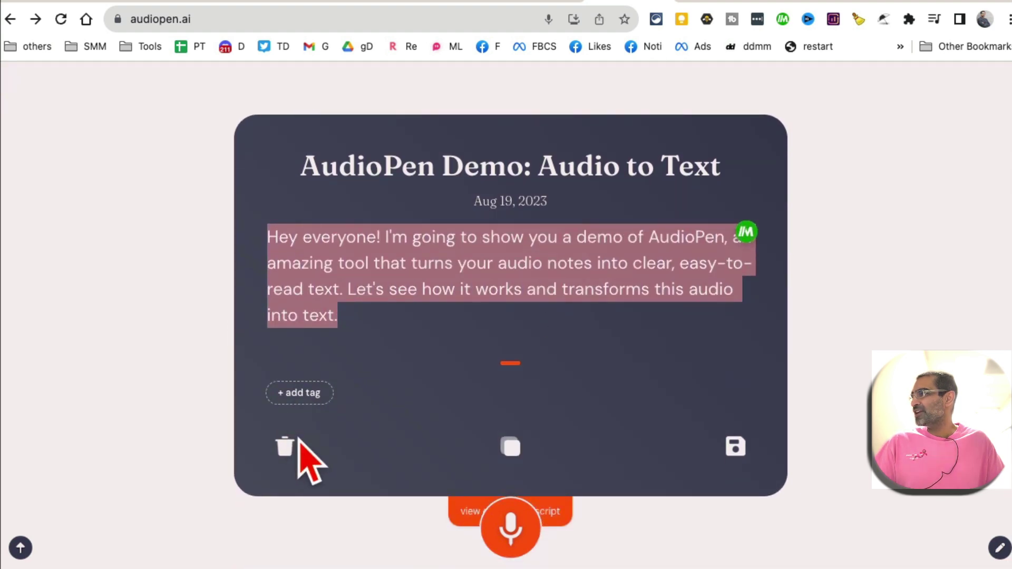
pyautogui.scroll(-2, 606, 483)
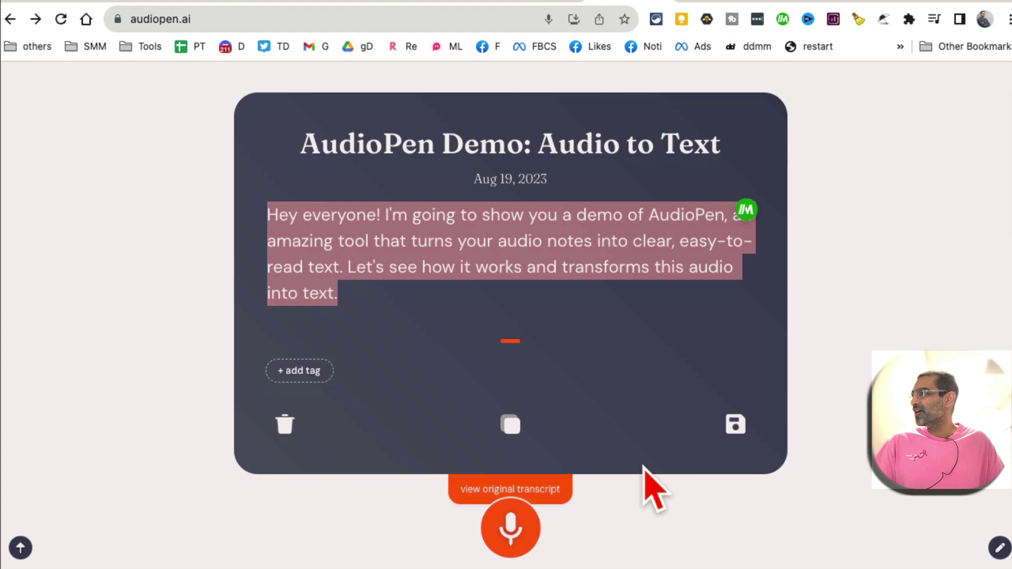
# Reveal and highlight the original transcript, then switch to AI Landing Page Generator
pyautogui.click(549, 469)
pyautogui.scroll(-5, 664, 427)
pyautogui.moveTo(566, 329); pyautogui.dragTo(303, 253)
pyautogui.scroll(2, 575, 361)
pyautogui.scroll(1, 569, 340)
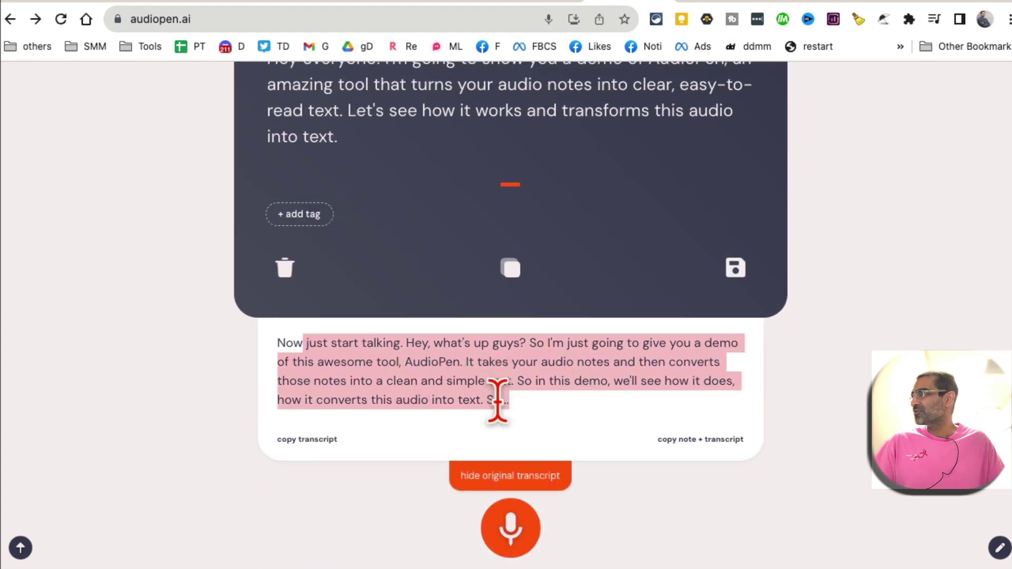
pyautogui.scroll(4, 559, 385)
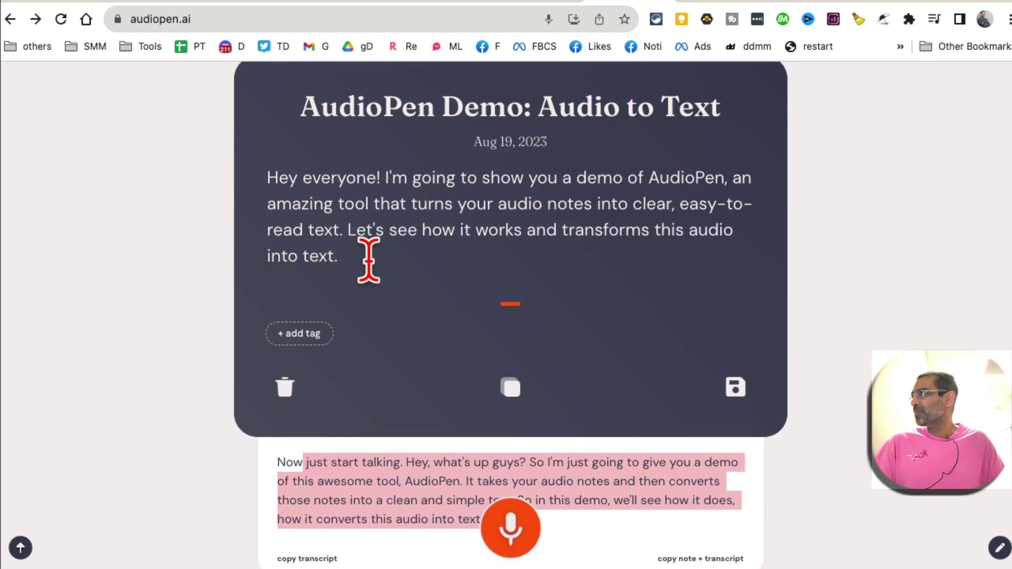
pyautogui.moveTo(368, 255); pyautogui.dragTo(226, 192)
pyautogui.scroll(10, 521, 248)
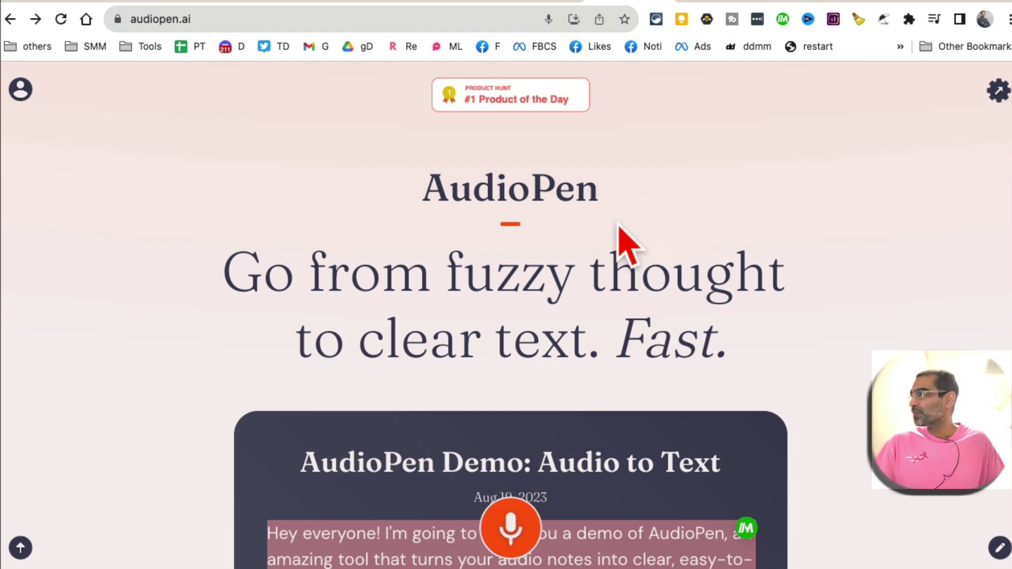
pyautogui.click(715, 1)
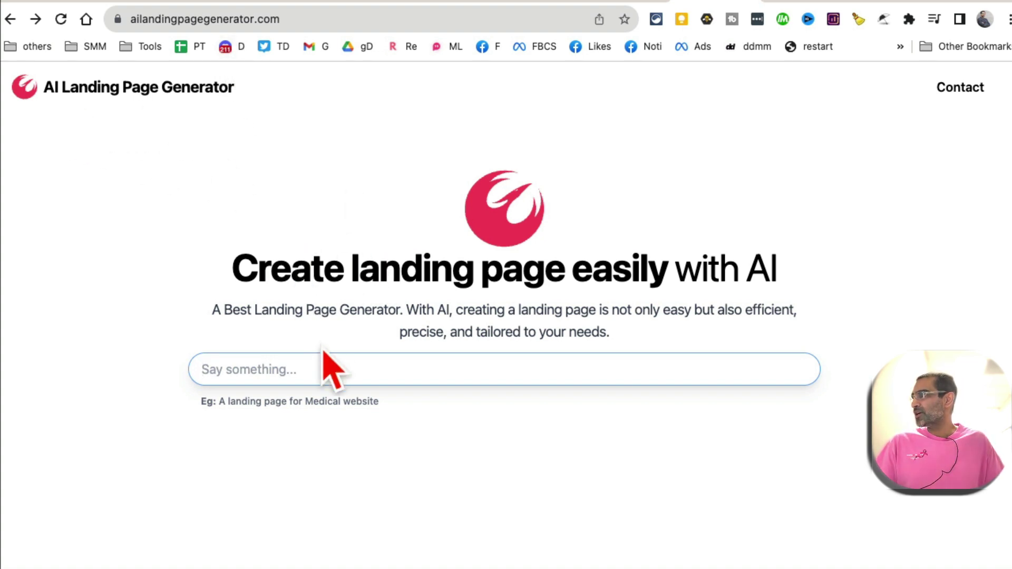
# Generate a landing page for 'a local gym' and scroll through its hero, features and testimonials
pyautogui.moveTo(257, 264); pyautogui.dragTo(692, 264)
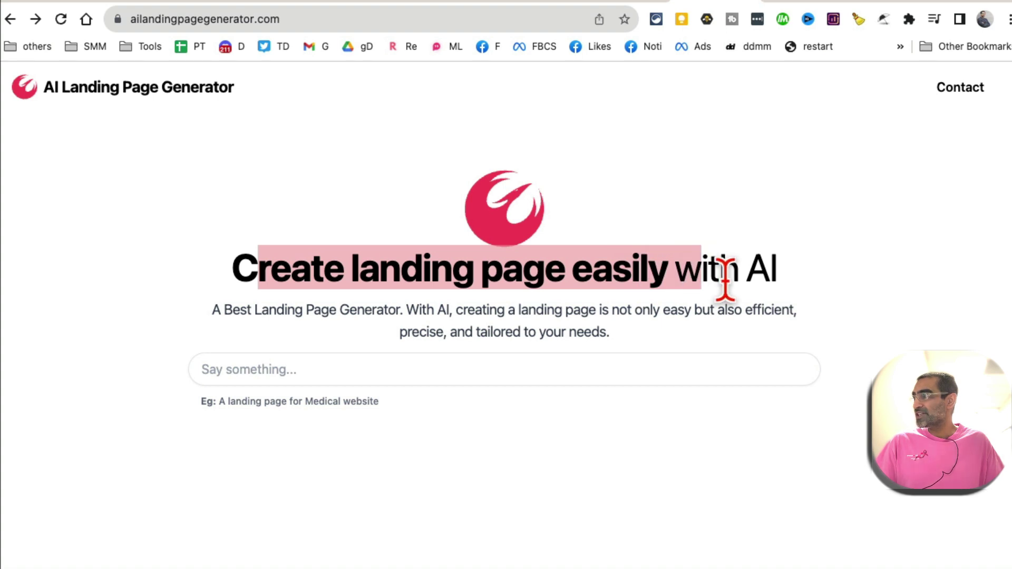
pyautogui.click(460, 371)
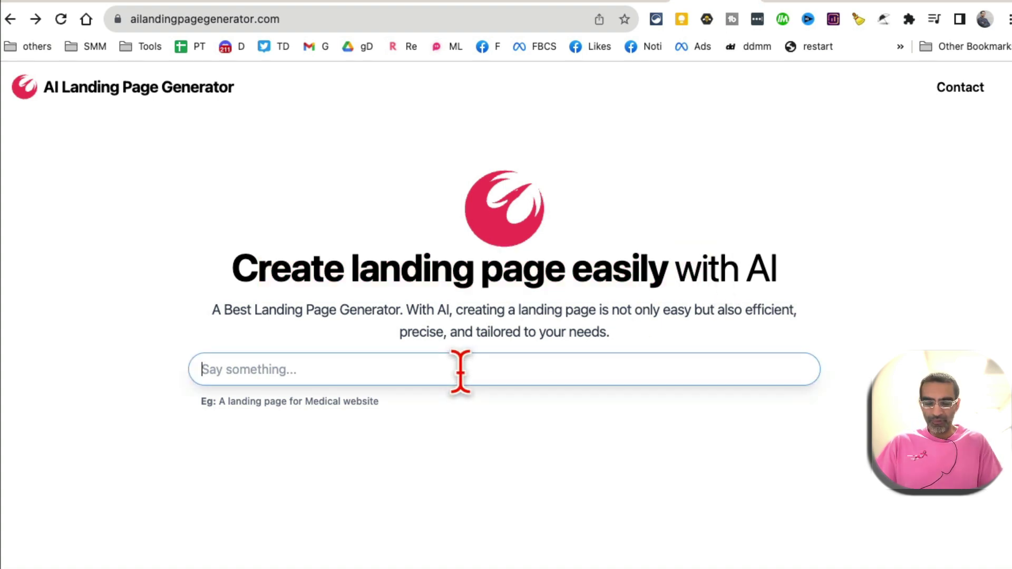
pyautogui.write('a local gym')
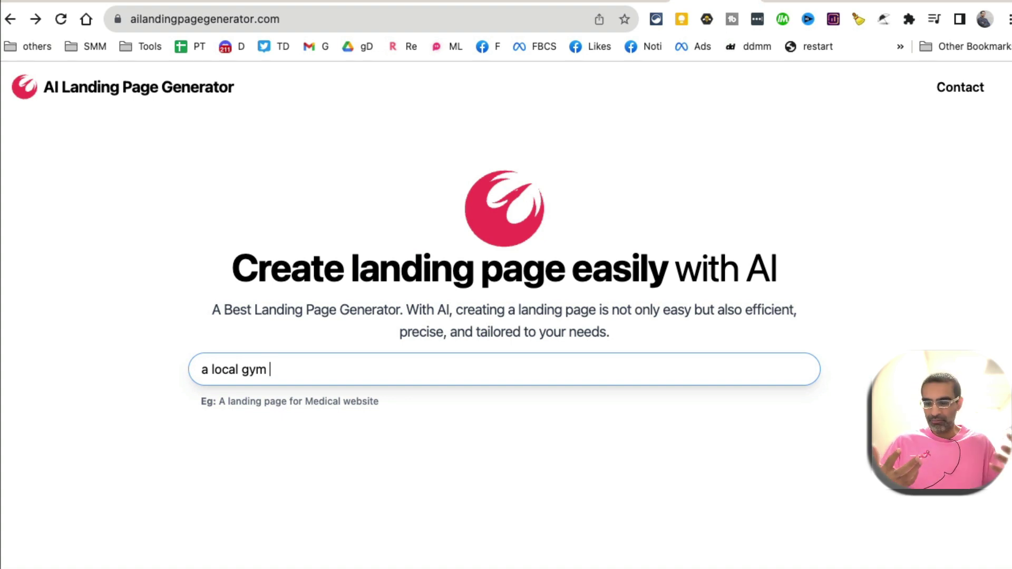
pyautogui.press('Return')
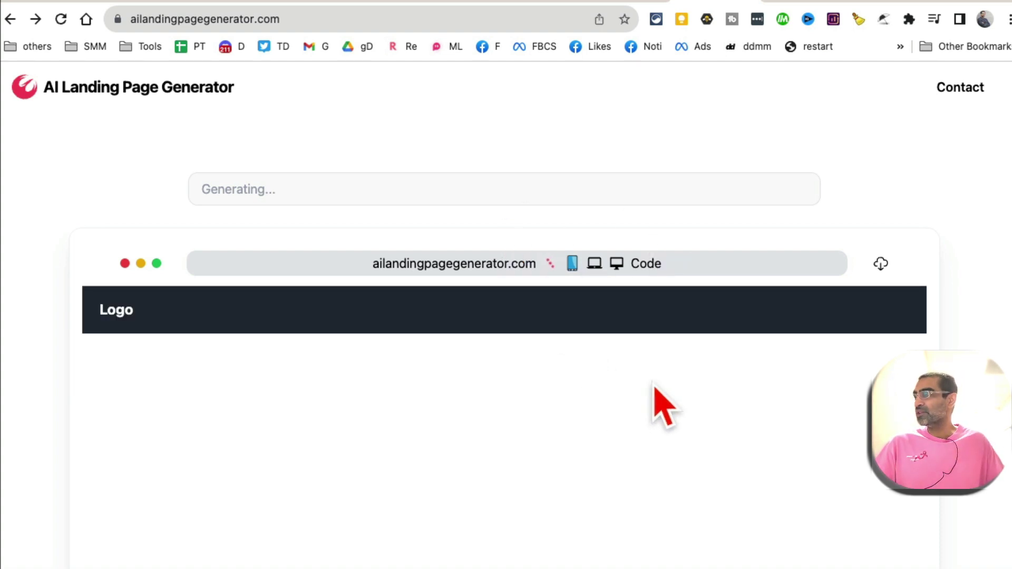
pyautogui.scroll(-3, 960, 347)
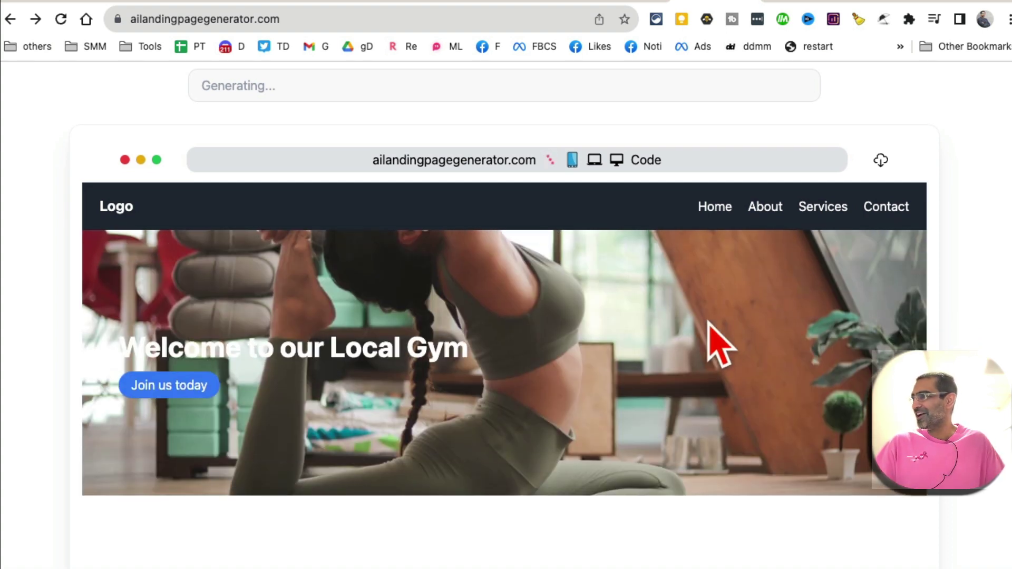
pyautogui.scroll(-5, 685, 332)
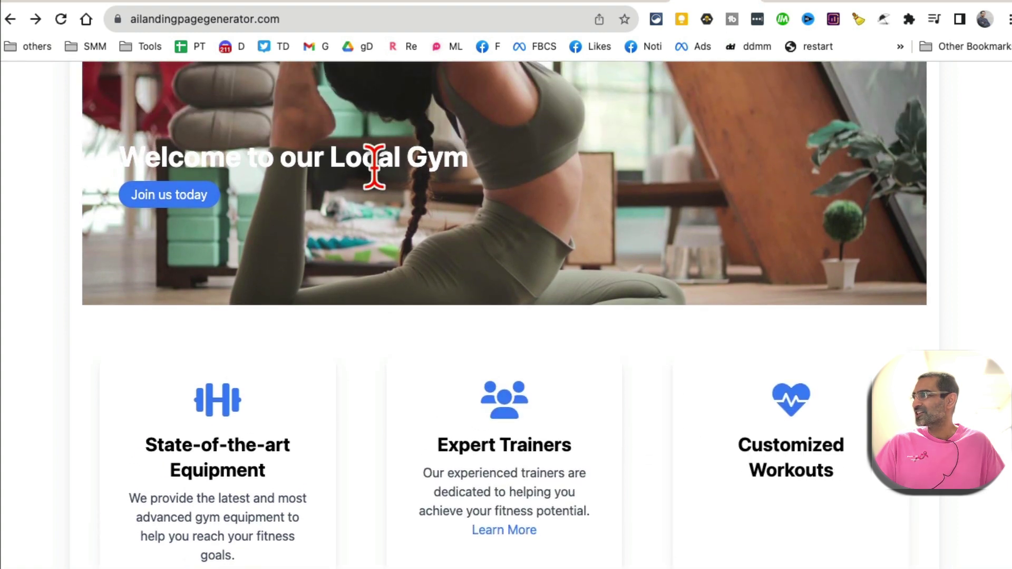
pyautogui.scroll(-3, 994, 283)
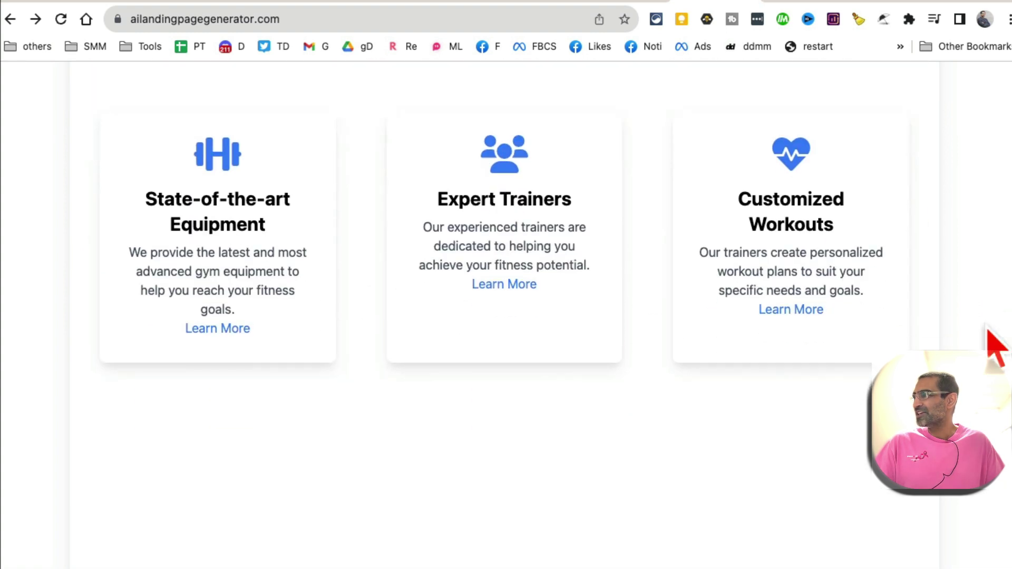
pyautogui.scroll(-3, 962, 329)
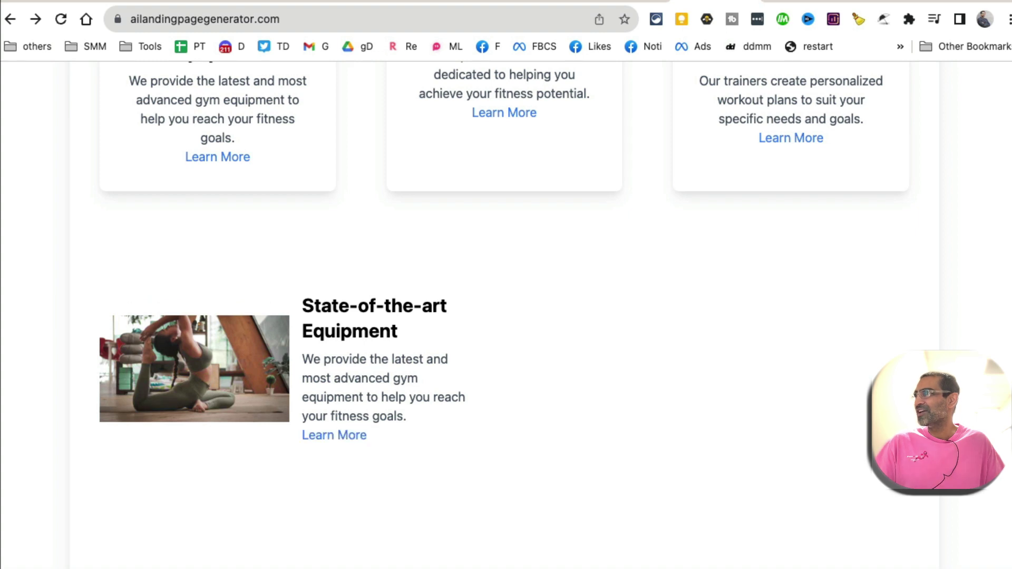
# Start a Wonderplan trip to Chicago, Illinois on 30-08-2023
pyautogui.click(803, 3)
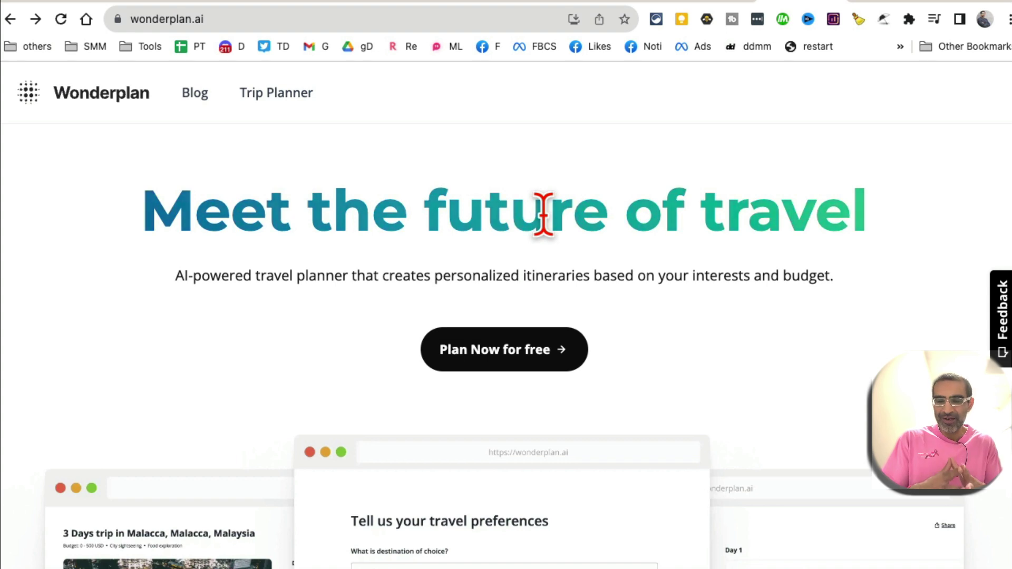
pyautogui.click(519, 352)
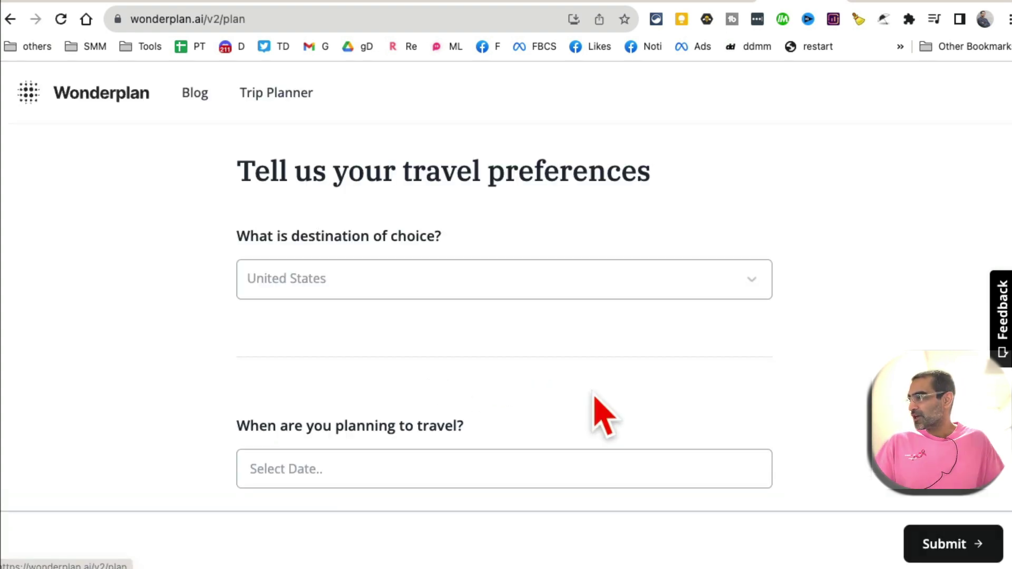
pyautogui.click(379, 283)
pyautogui.write('chi')
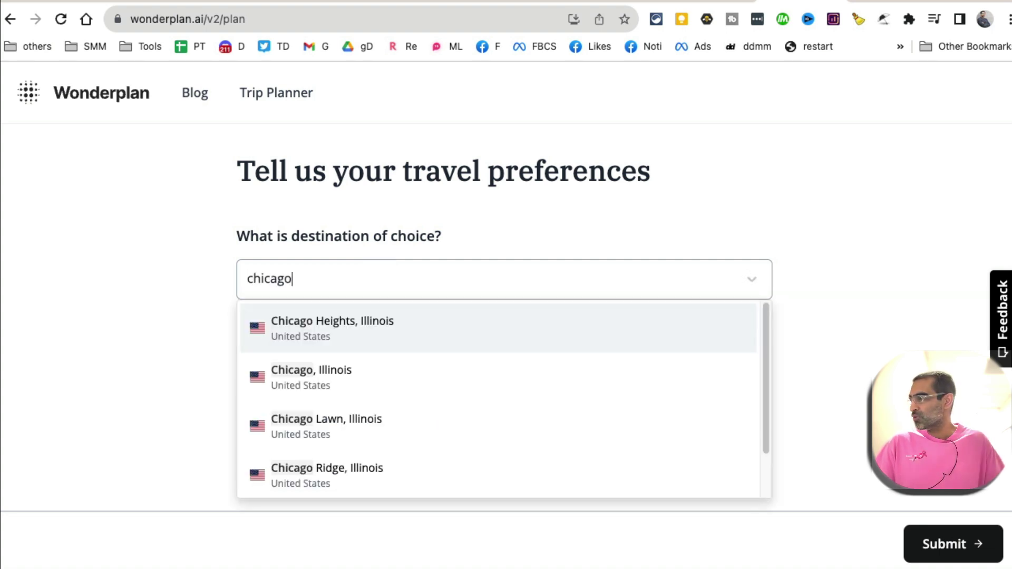
pyautogui.write('cago')
pyautogui.click(417, 371)
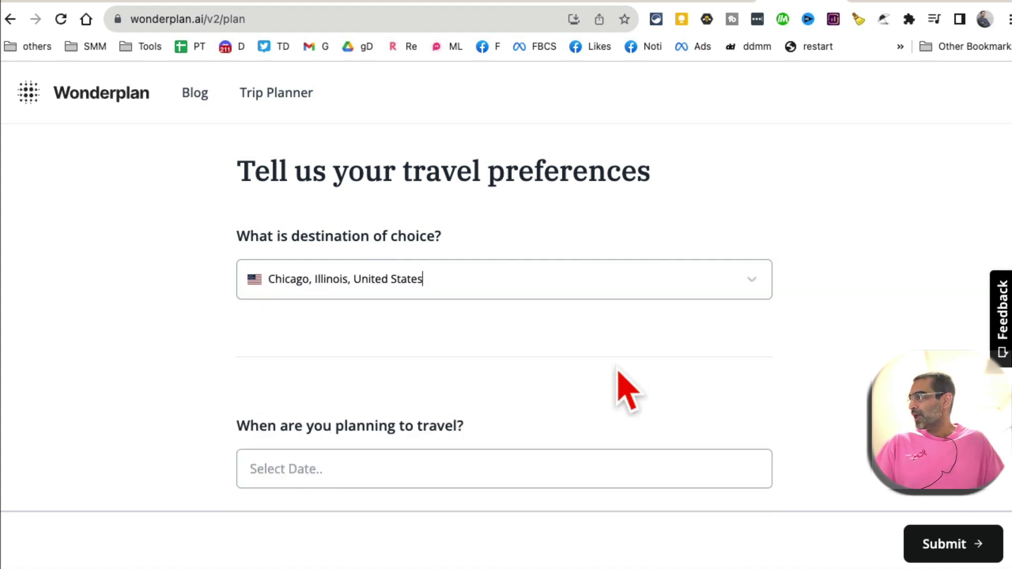
pyautogui.click(393, 382)
pyautogui.click(360, 325)
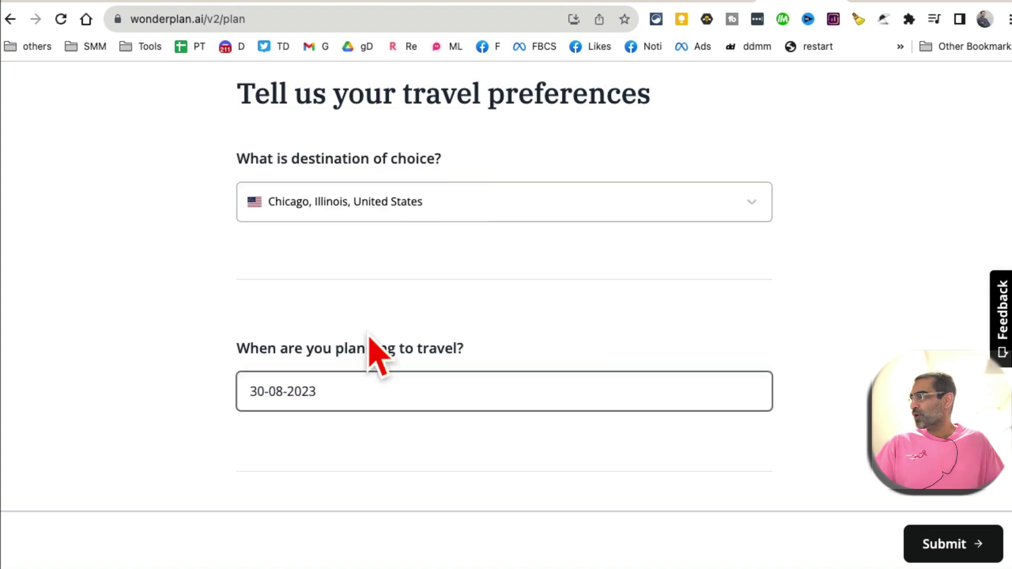
# Set 2 days, Medium budget, solo travel, sightseeing, food and shopping interests, and submit
pyautogui.click(755, 302)
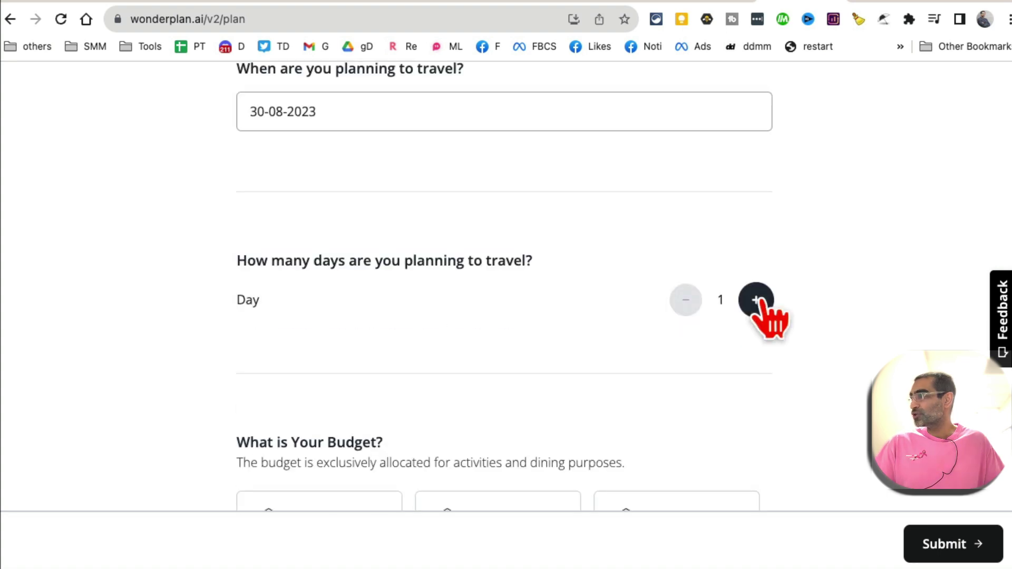
pyautogui.click(483, 364)
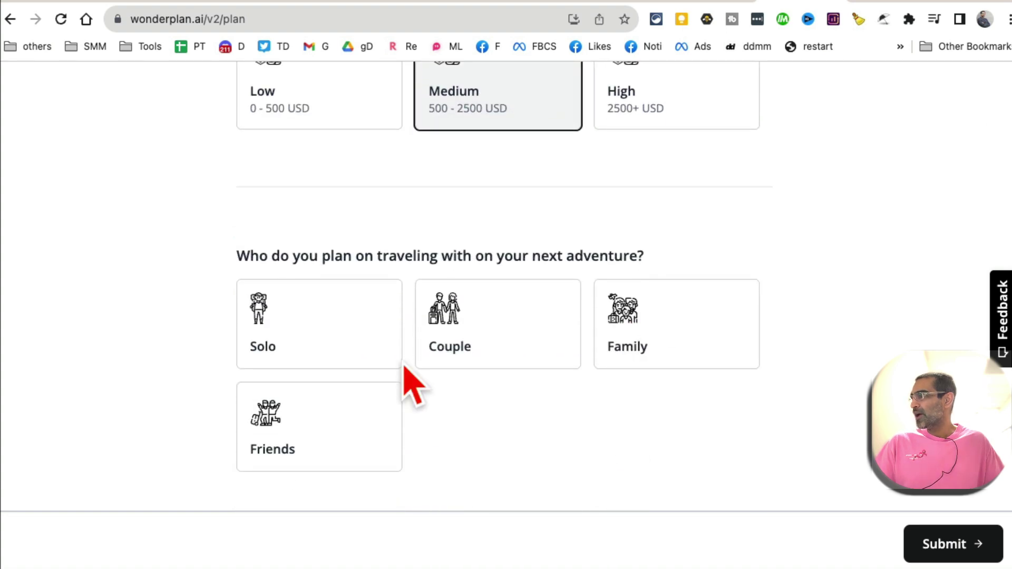
pyautogui.click(397, 364)
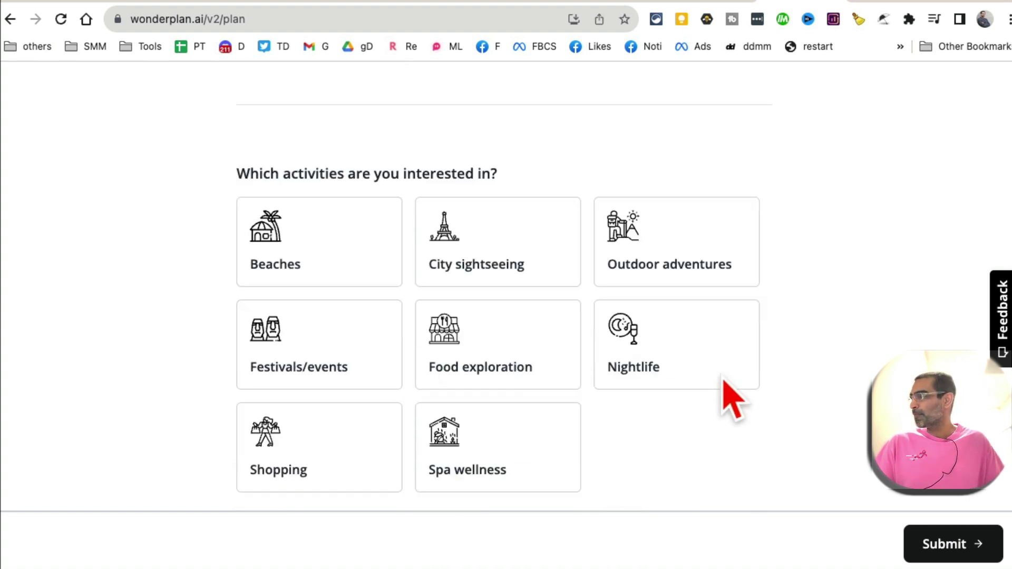
pyautogui.click(498, 200)
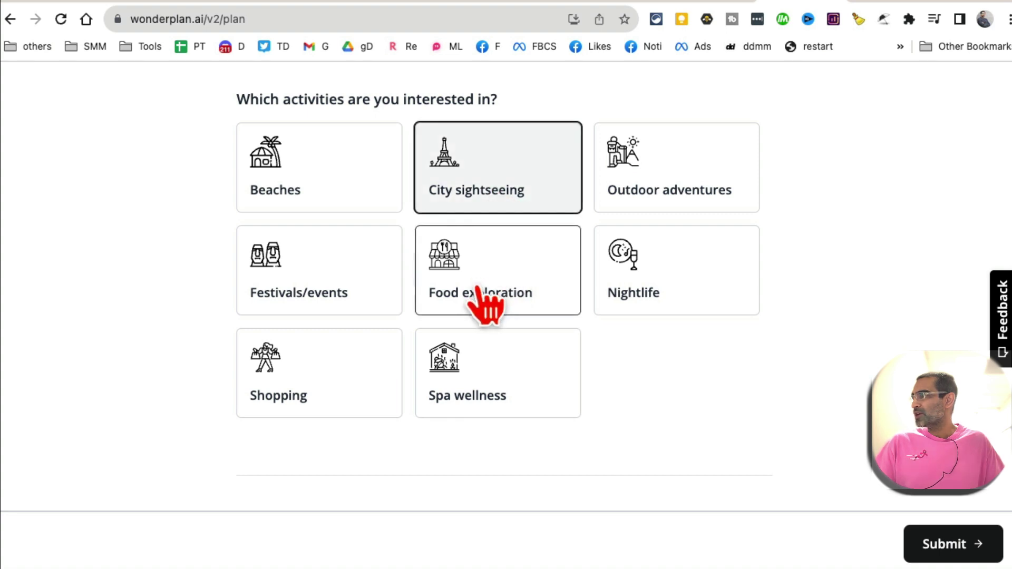
pyautogui.click(482, 293)
pyautogui.click(289, 401)
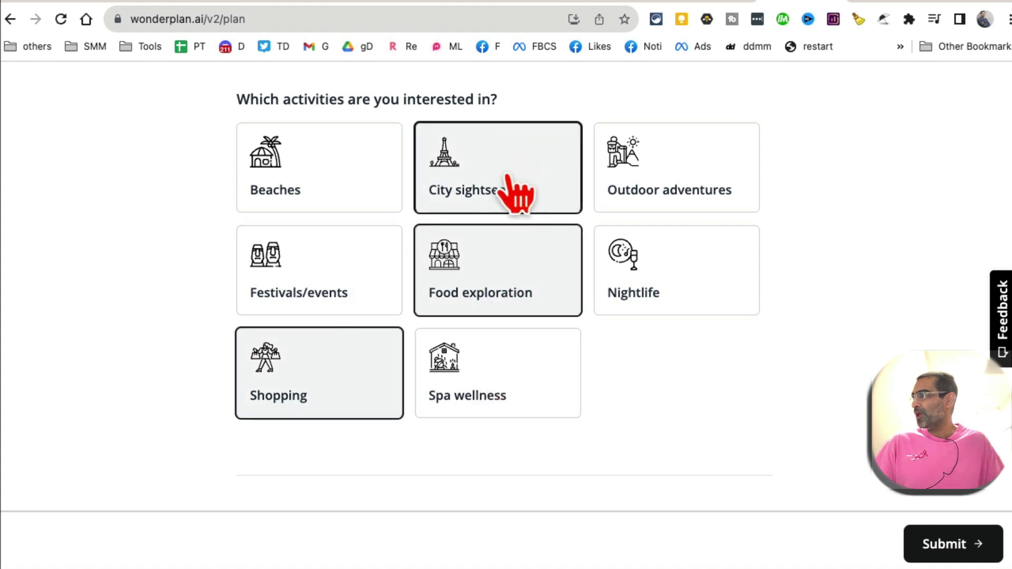
pyautogui.click(960, 543)
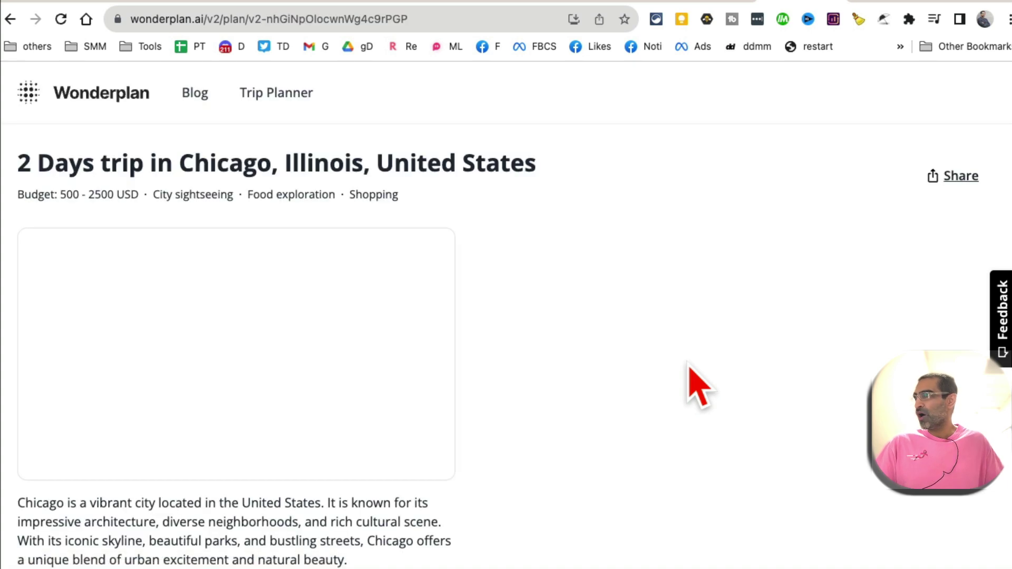
# Scroll through the Chicago plan's Day 1, Day 2 and Estimated Cost sections
pyautogui.scroll(-6, 690, 372)
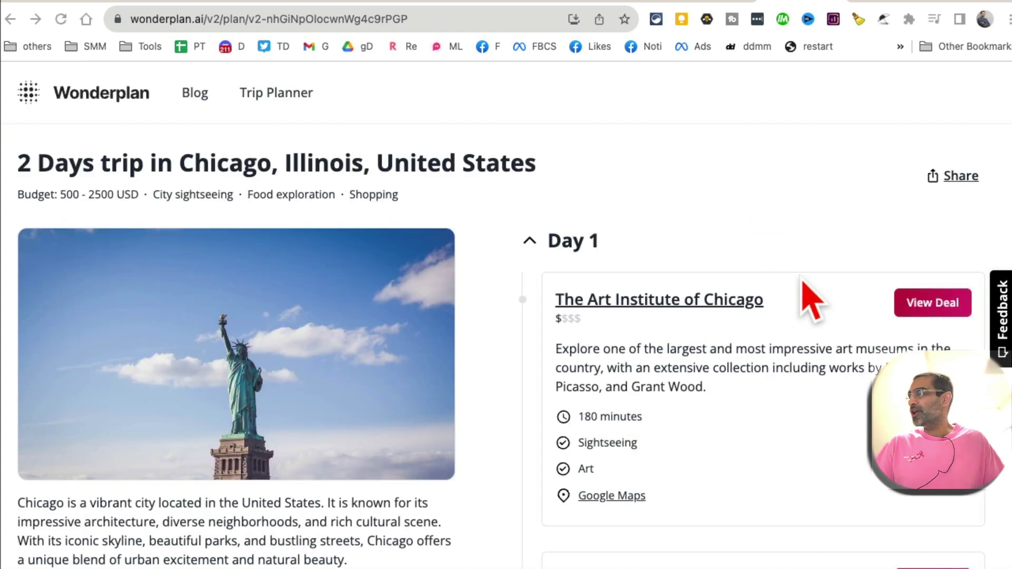
pyautogui.scroll(-15, 672, 348)
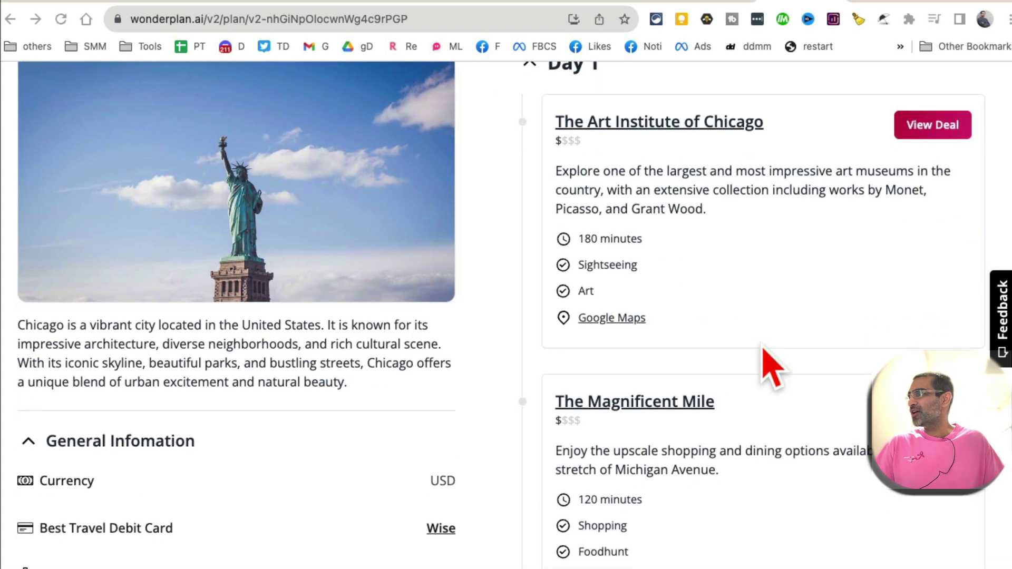
pyautogui.scroll(-10, 748, 316)
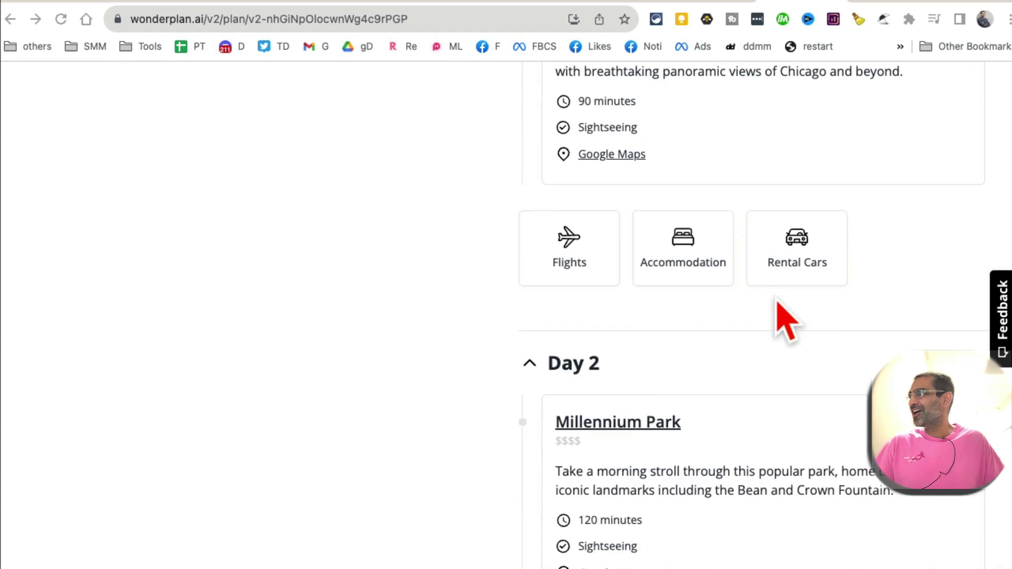
pyautogui.scroll(20, 780, 319)
pyautogui.scroll(-6, 773, 310)
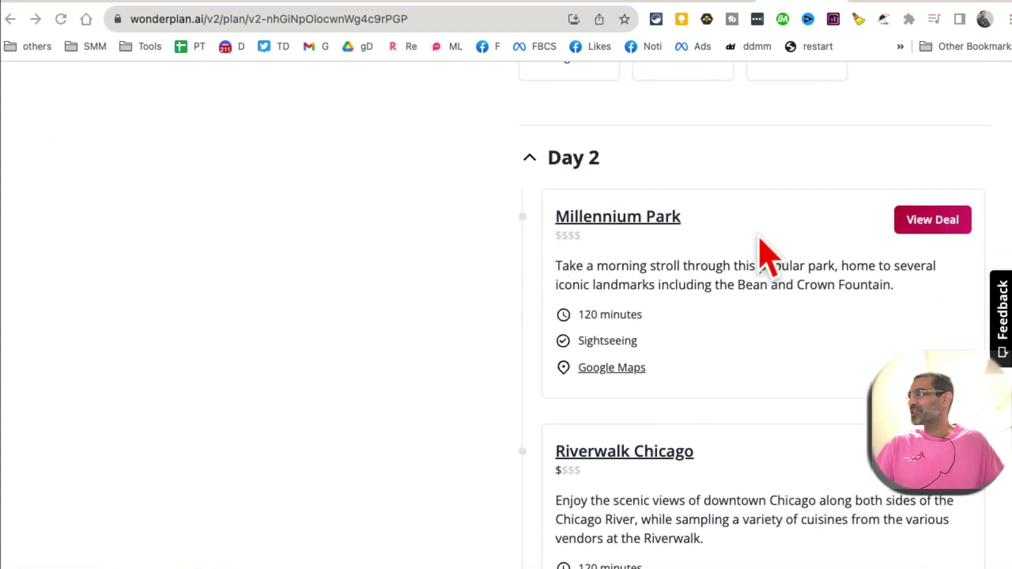
pyautogui.scroll(-20, 797, 275)
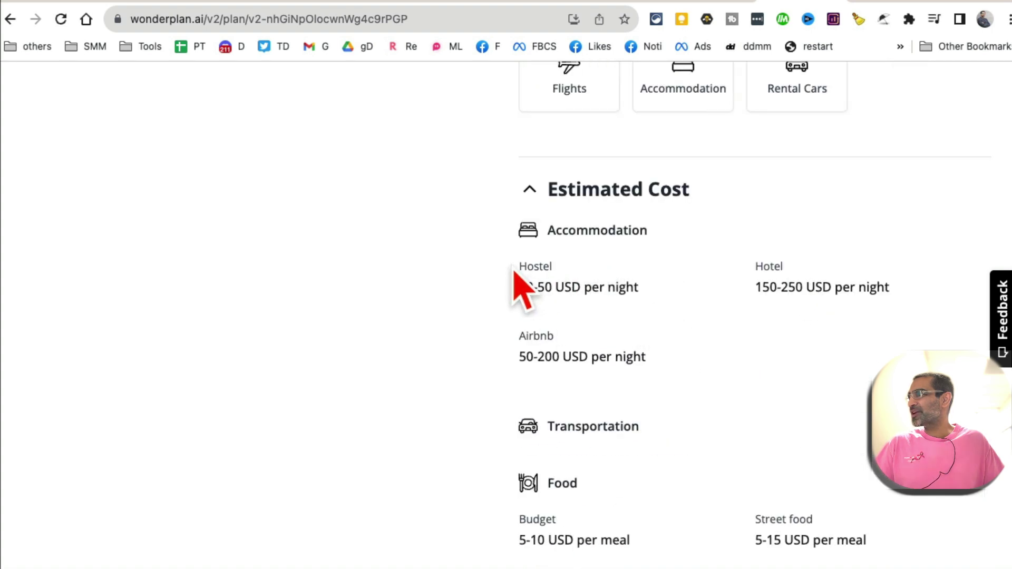
pyautogui.scroll(-4, 632, 295)
pyautogui.scroll(-6, 739, 362)
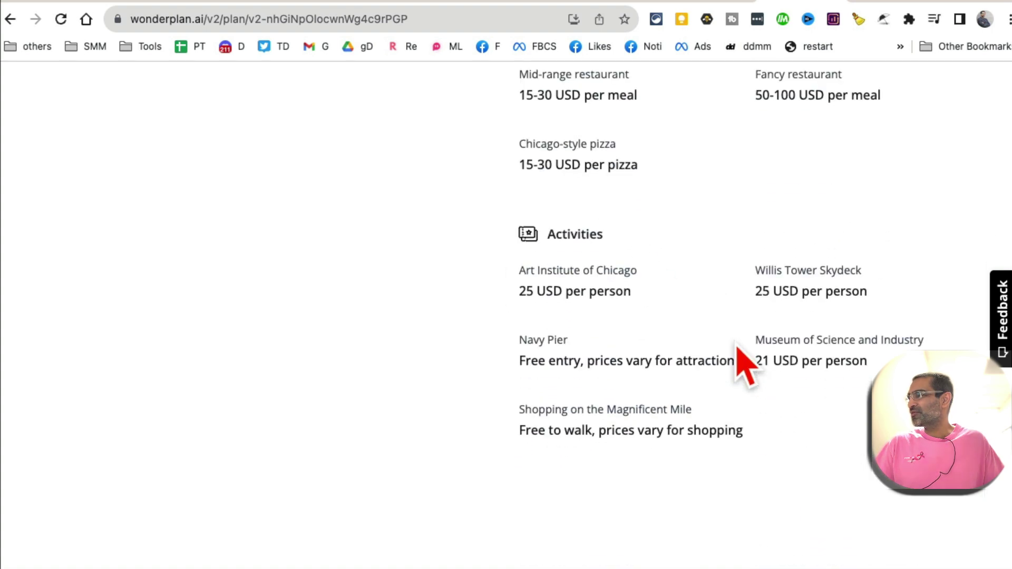
pyautogui.scroll(-4, 777, 337)
pyautogui.scroll(20, 774, 344)
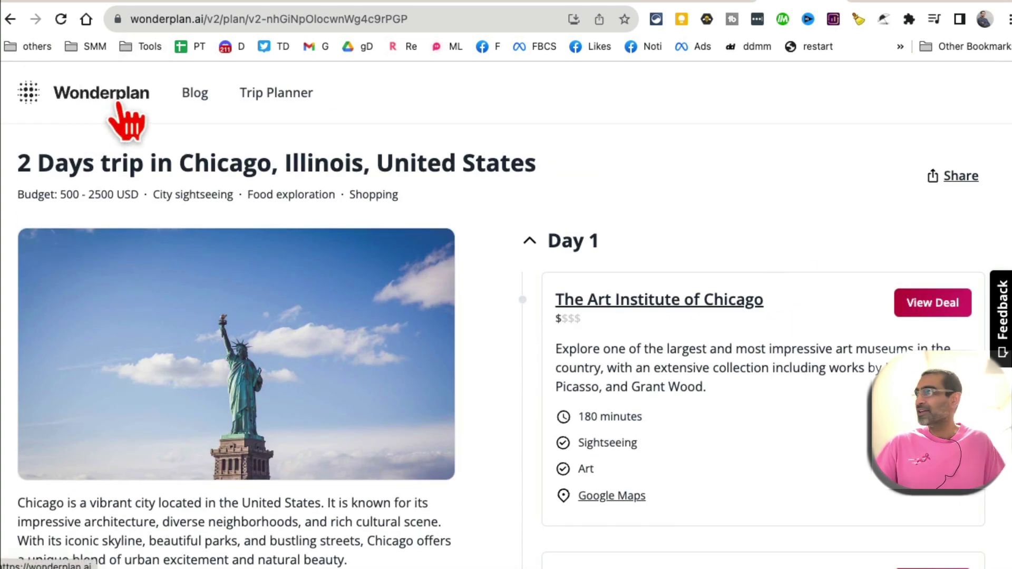
# Switch to ProductShots.ai and scroll through its homepage sections and back to the top
pyautogui.click(876, 2)
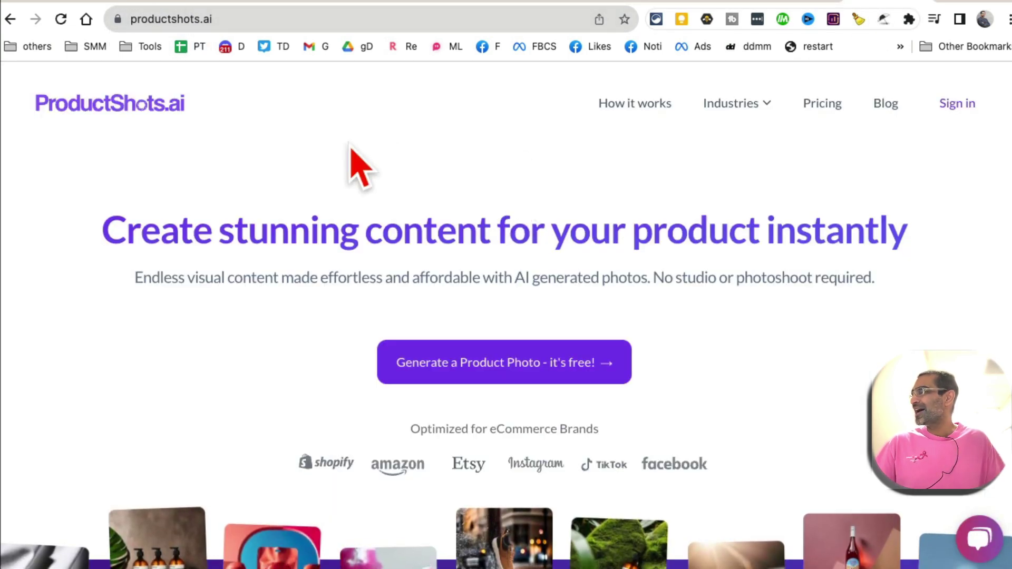
pyautogui.moveTo(234, 229); pyautogui.dragTo(608, 228)
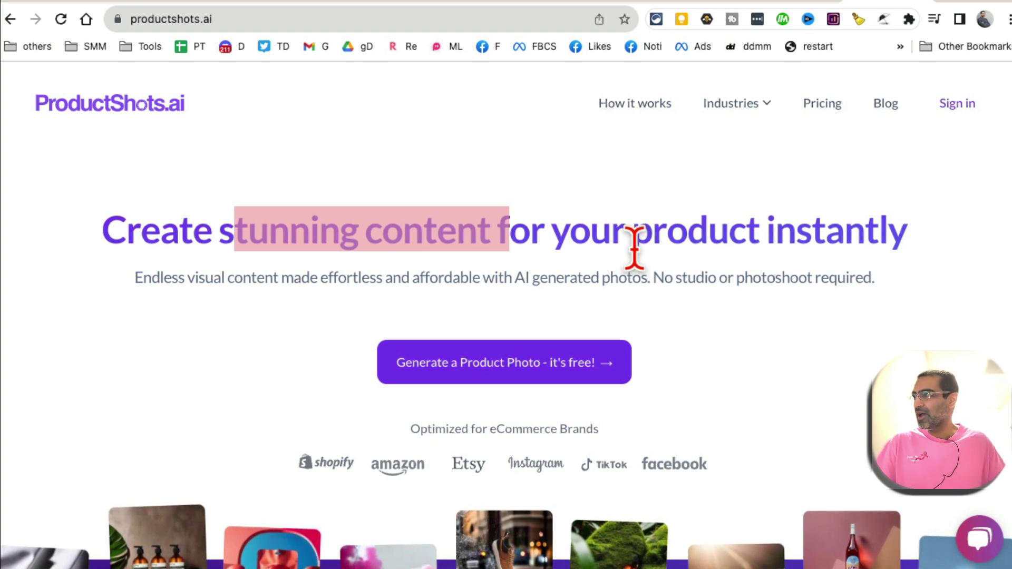
pyautogui.scroll(-10, 869, 305)
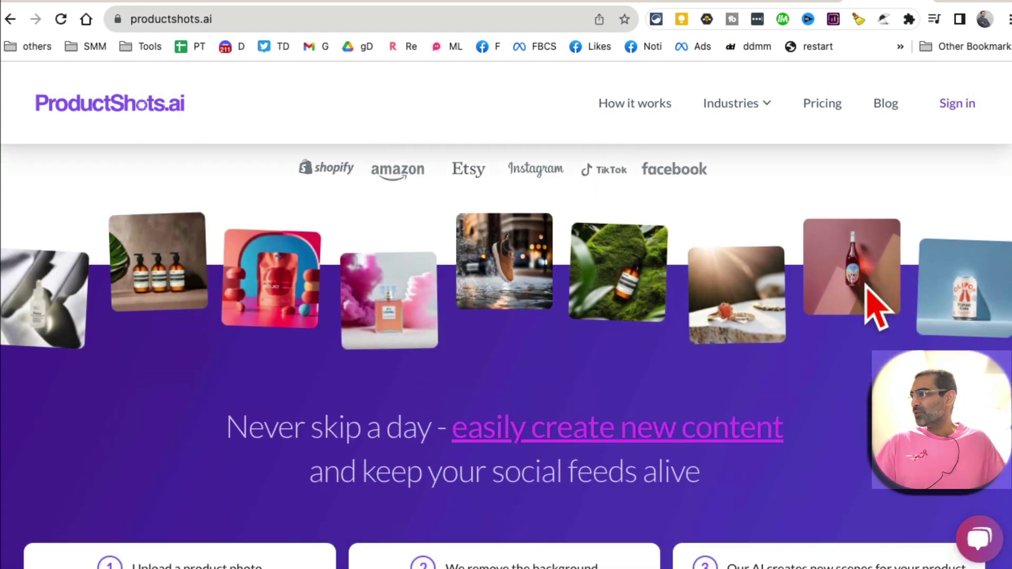
pyautogui.scroll(-5, 562, 278)
pyautogui.scroll(3, 420, 294)
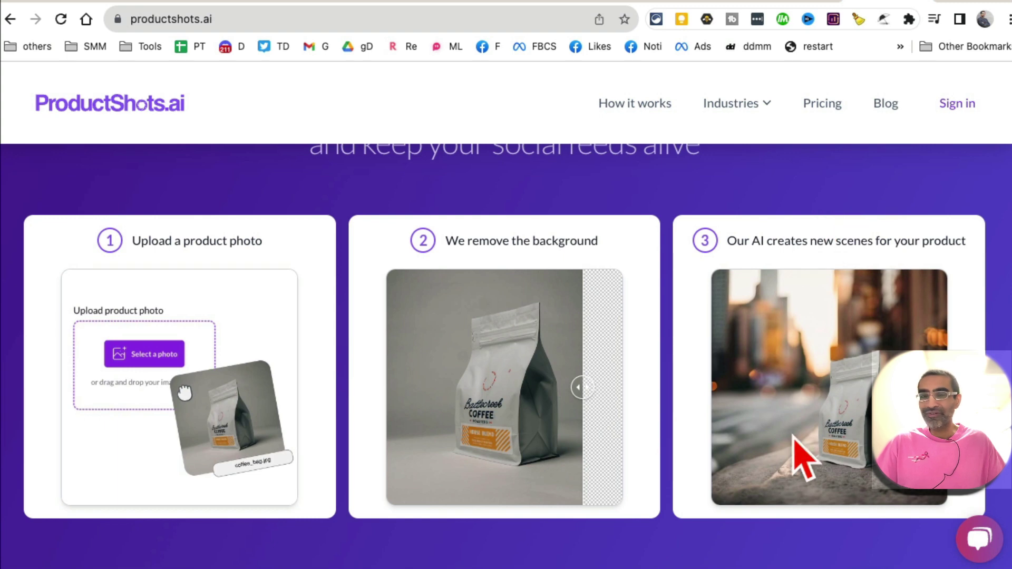
pyautogui.scroll(-6, 794, 441)
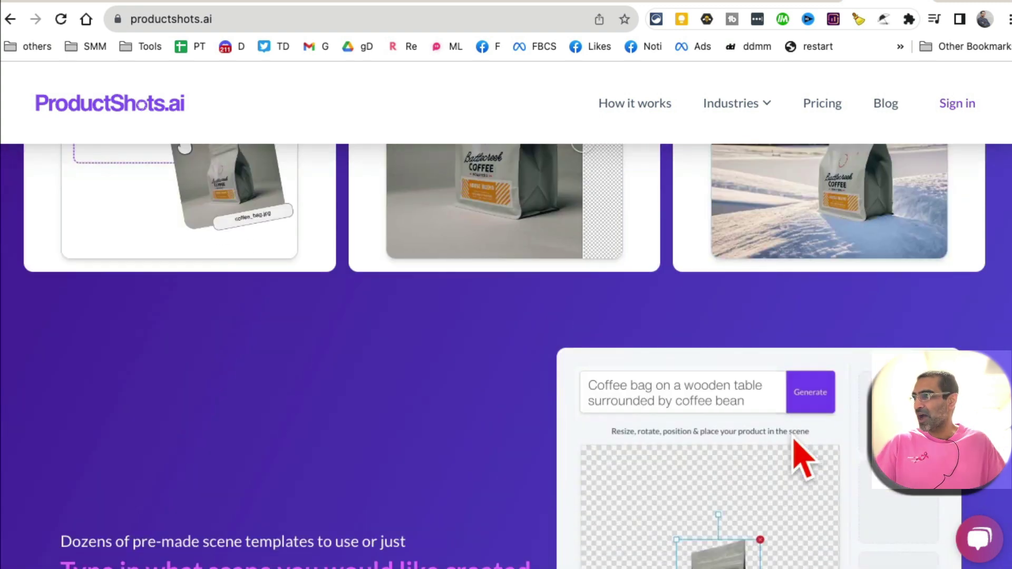
pyautogui.scroll(-1, 715, 380)
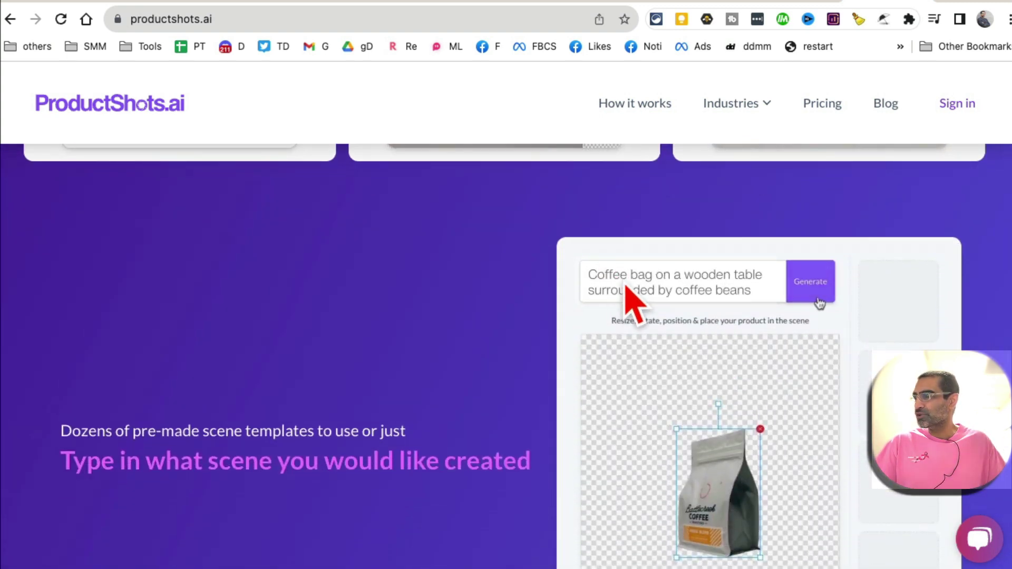
pyautogui.scroll(-2, 524, 286)
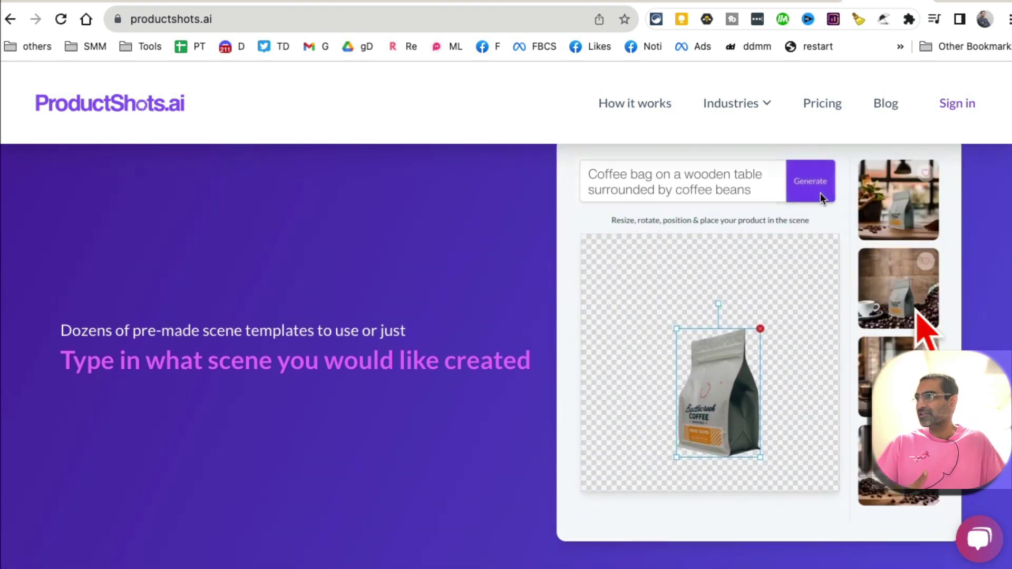
pyautogui.scroll(-10, 745, 244)
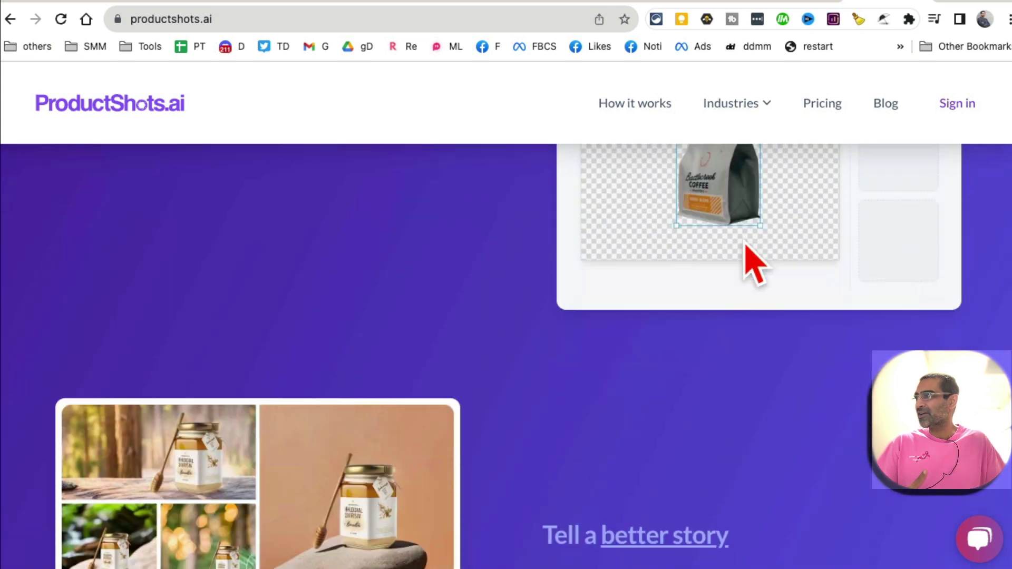
pyautogui.scroll(-12, 745, 243)
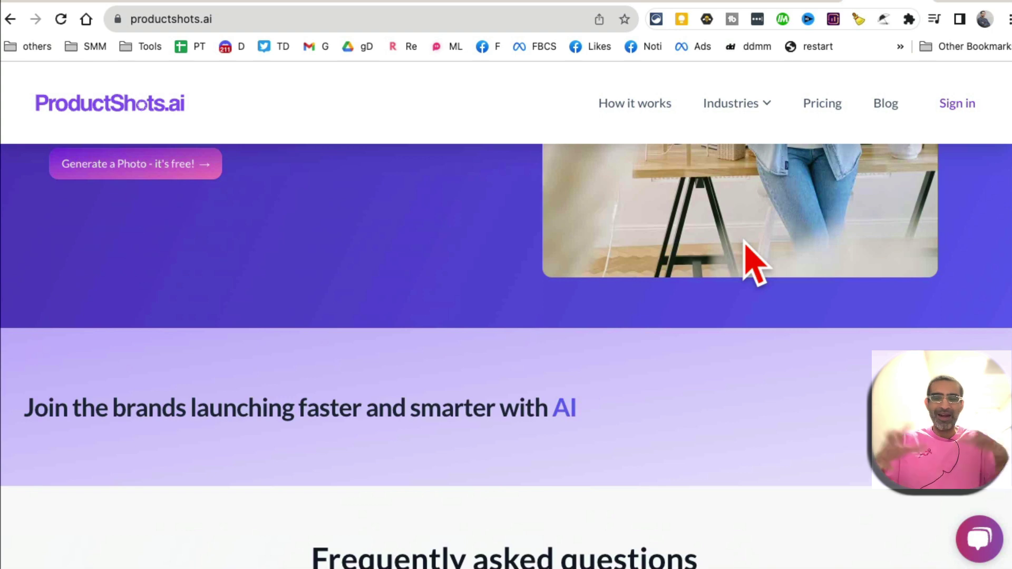
pyautogui.scroll(20, 745, 243)
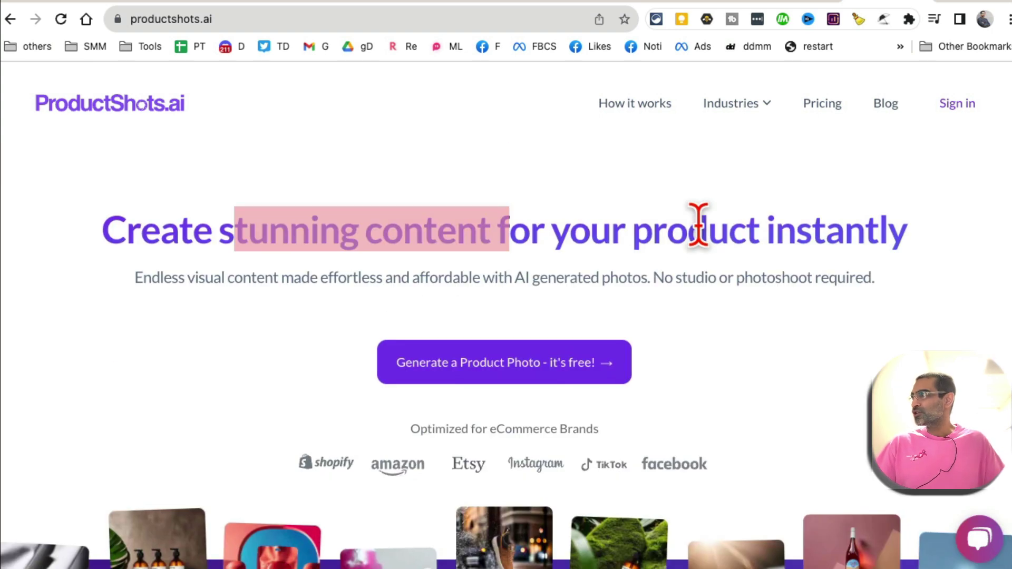
pyautogui.doubleClick(291, 248)
pyautogui.tripleClick(291, 248)
pyautogui.click(575, 237)
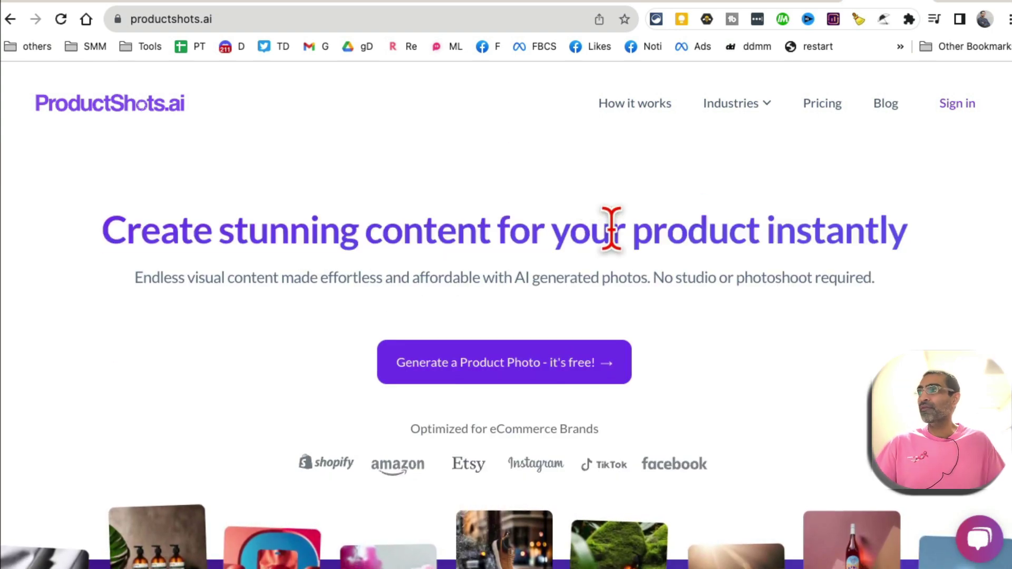